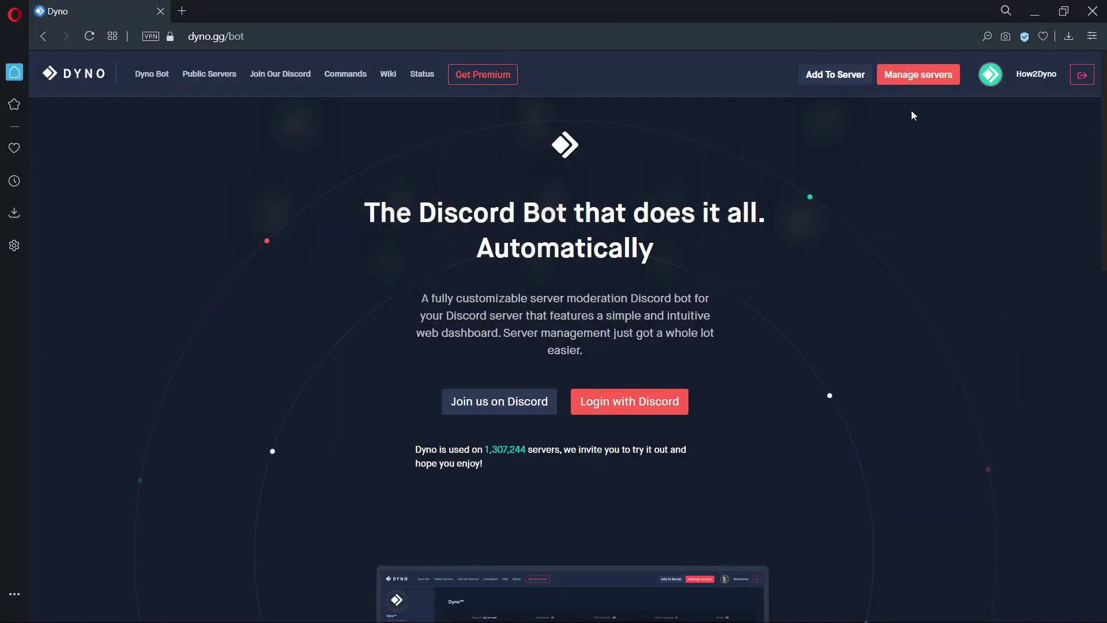
- Open the Automod module settings for the How2Dyno server
left_click(912, 82)
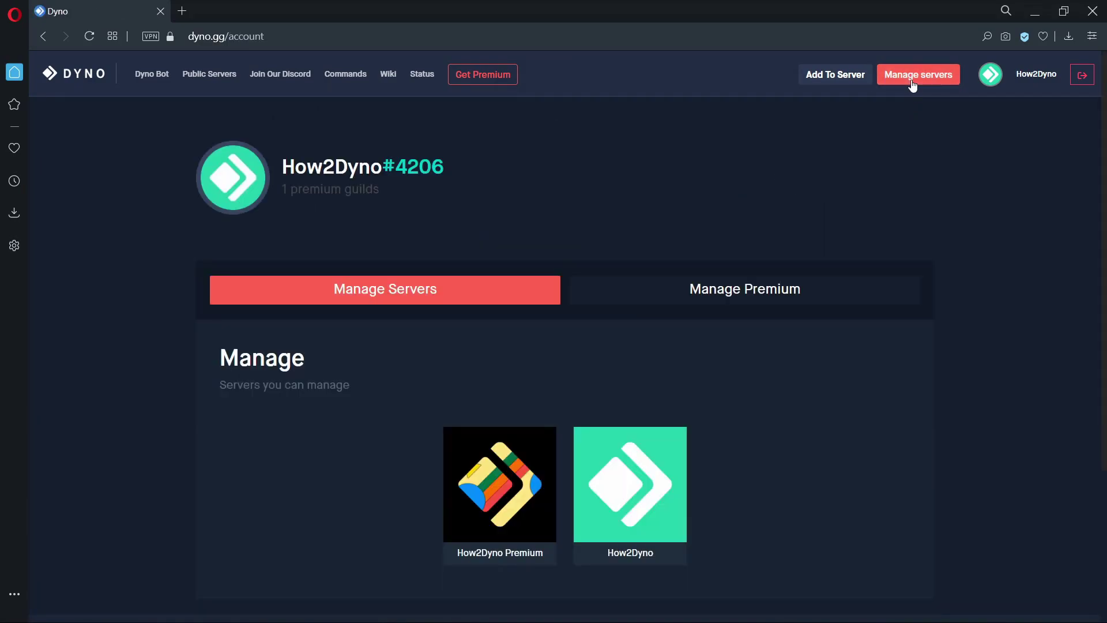
left_click(664, 440)
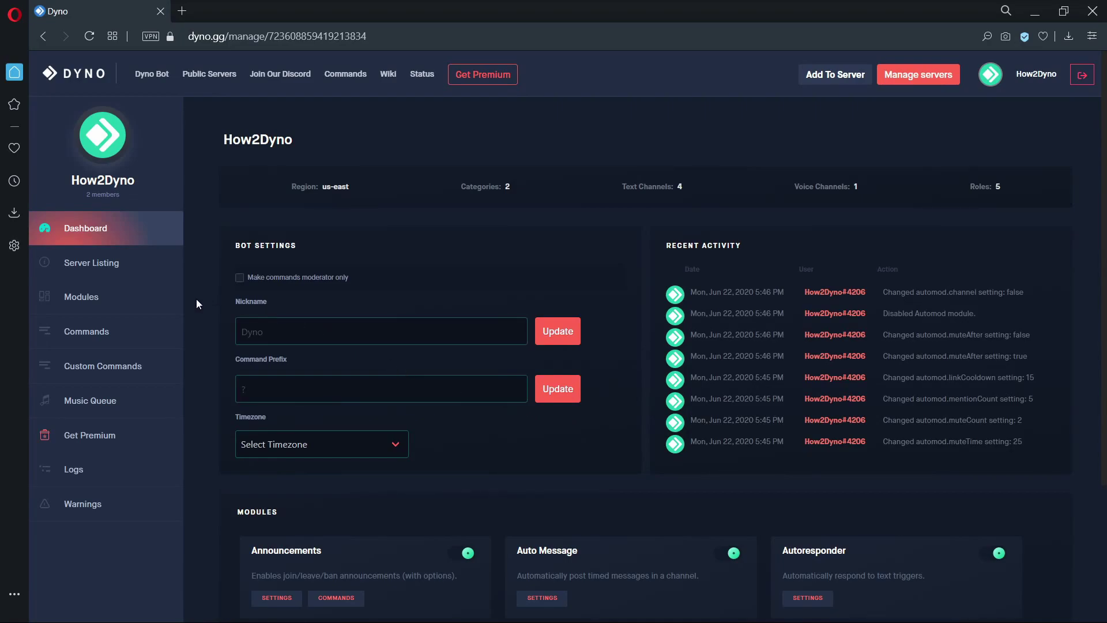
left_click(147, 301)
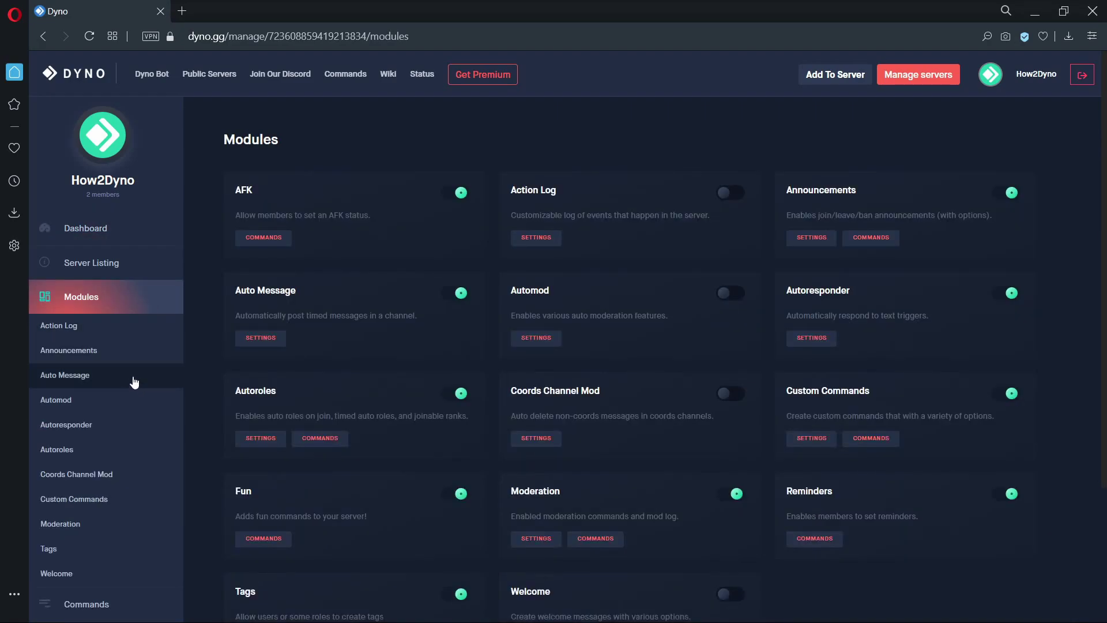
left_click(177, 399)
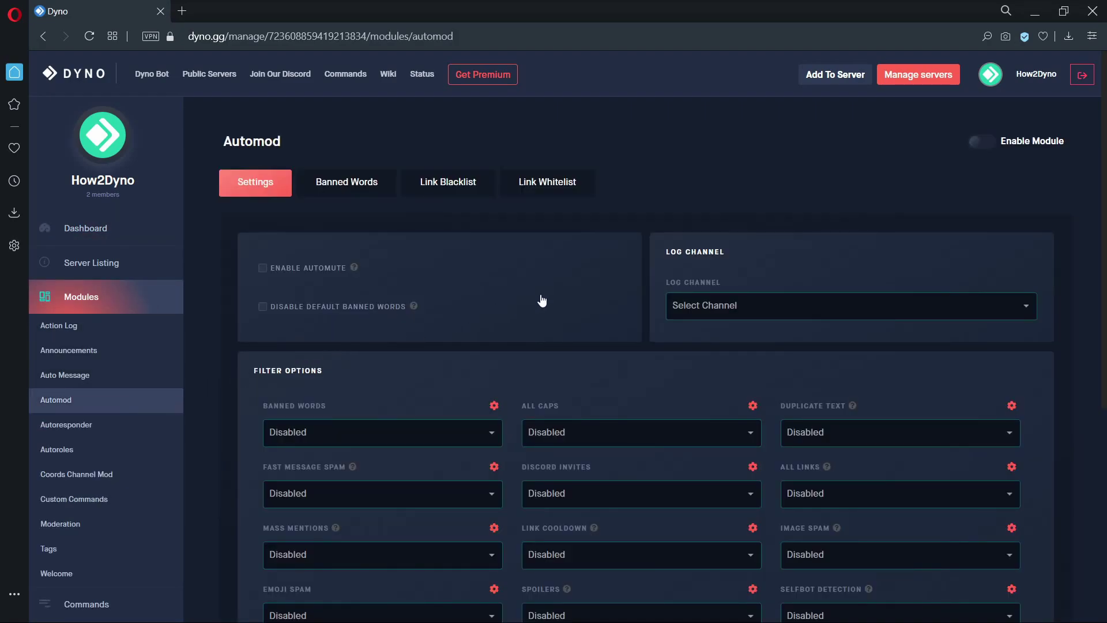
- Enable the Automod module and Automute, and set the log channel to 'logs'
left_click(983, 142)
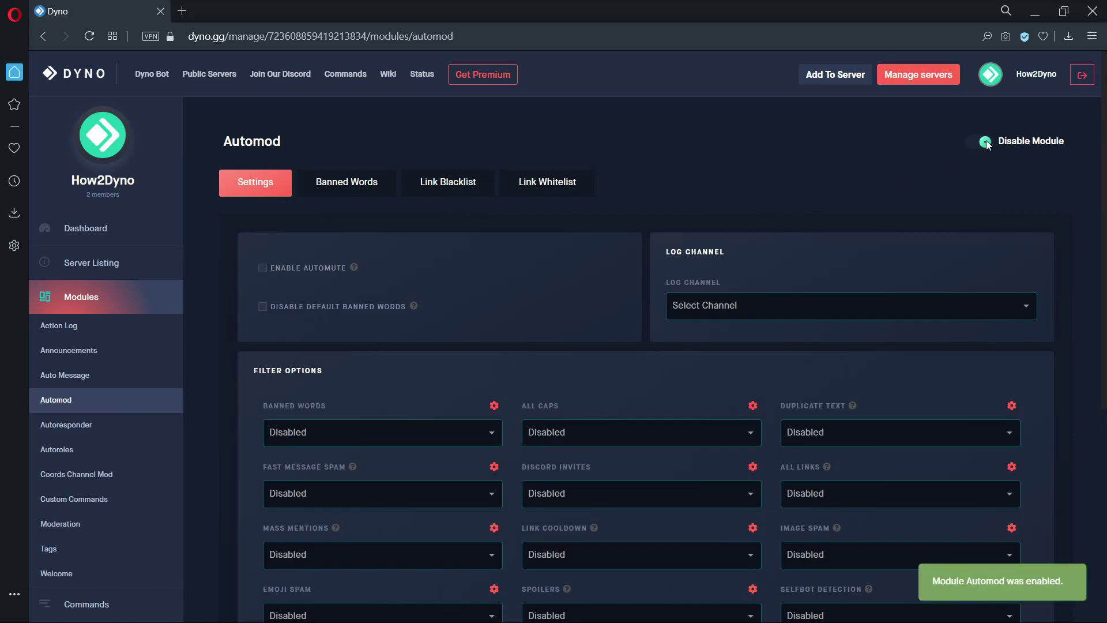
left_click(320, 274)
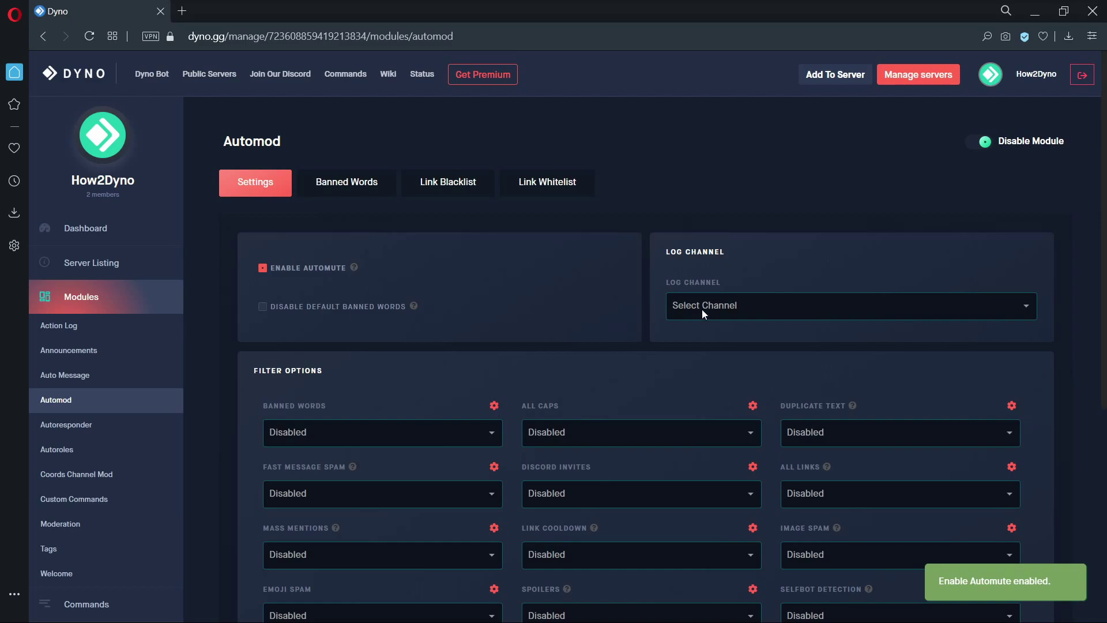
left_click(720, 307)
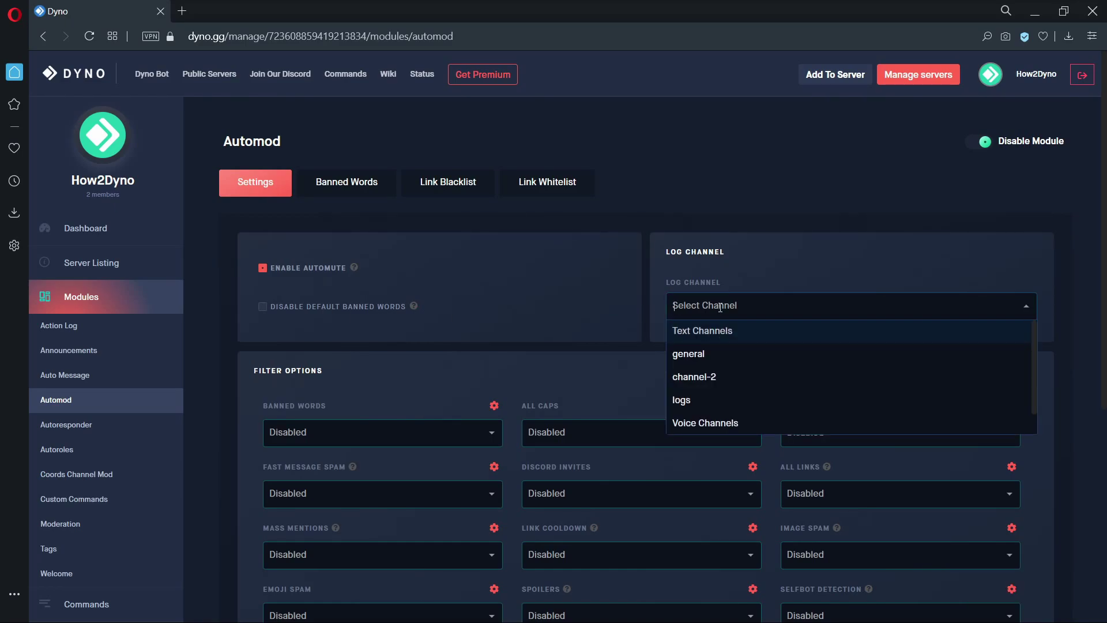
left_click(704, 398)
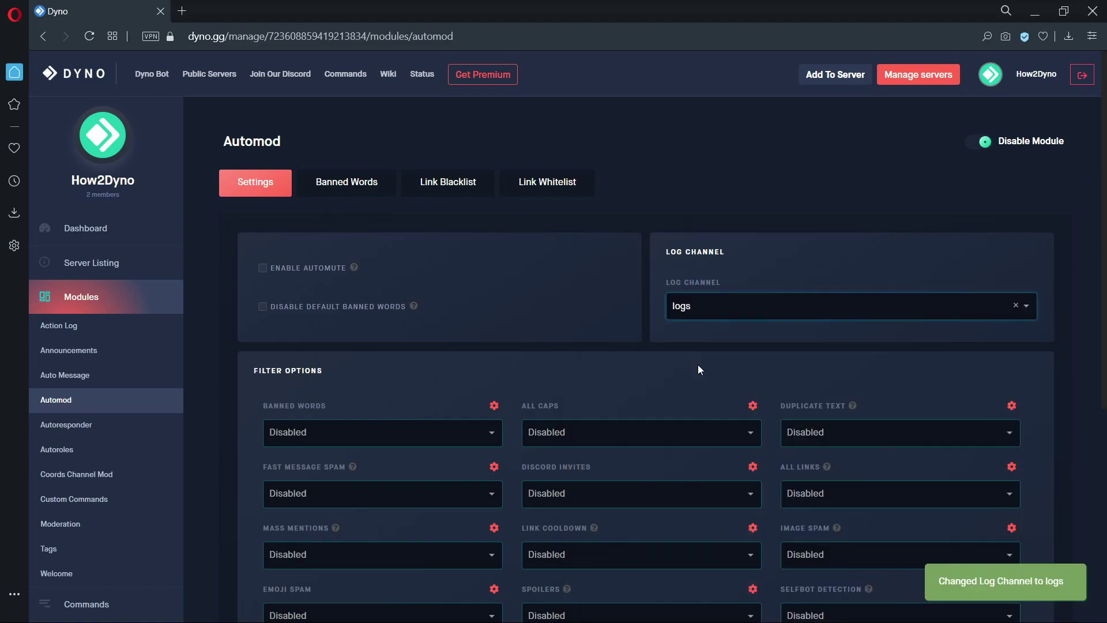
- Set Automute Time to 30 minutes and Max Emoji Count to 10
scroll(726, 353, "down", 5)
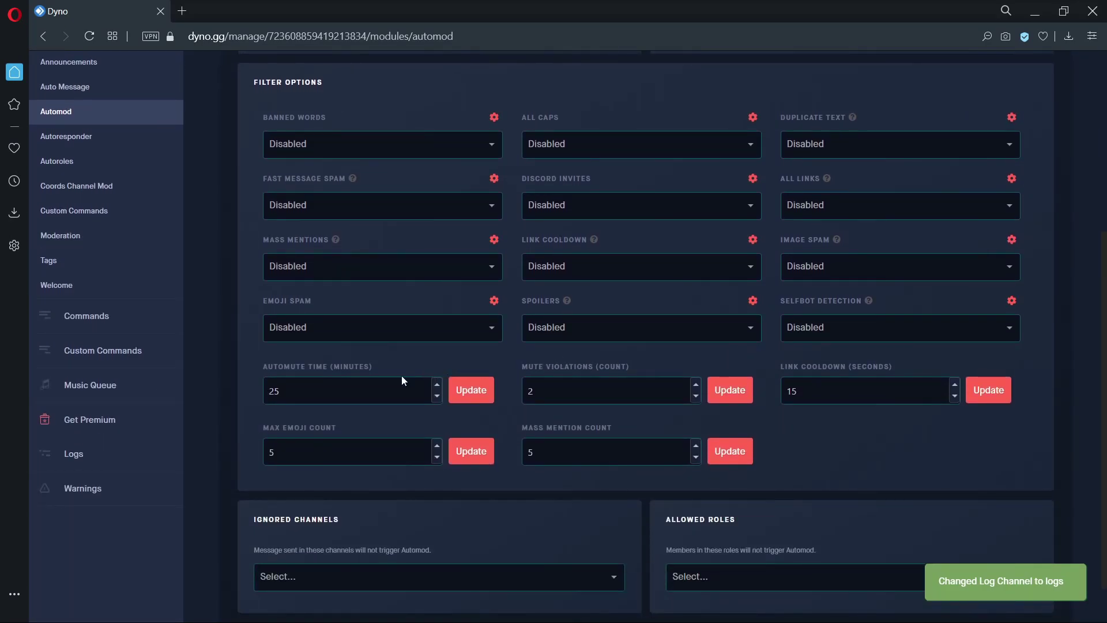
left_click(382, 387)
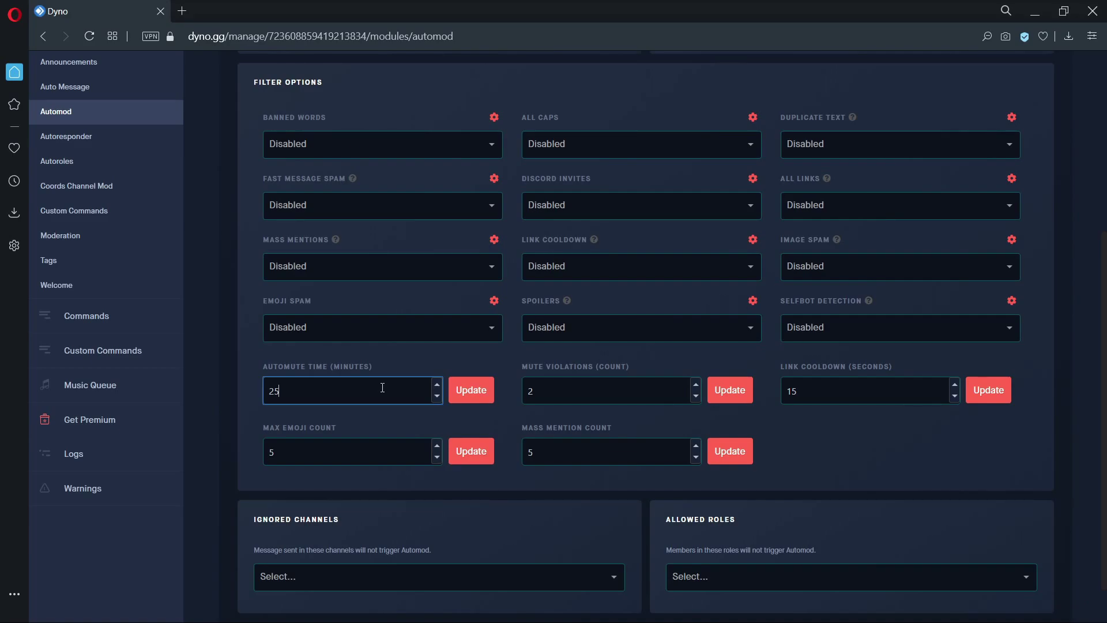
left_click(436, 385)
left_click(455, 391)
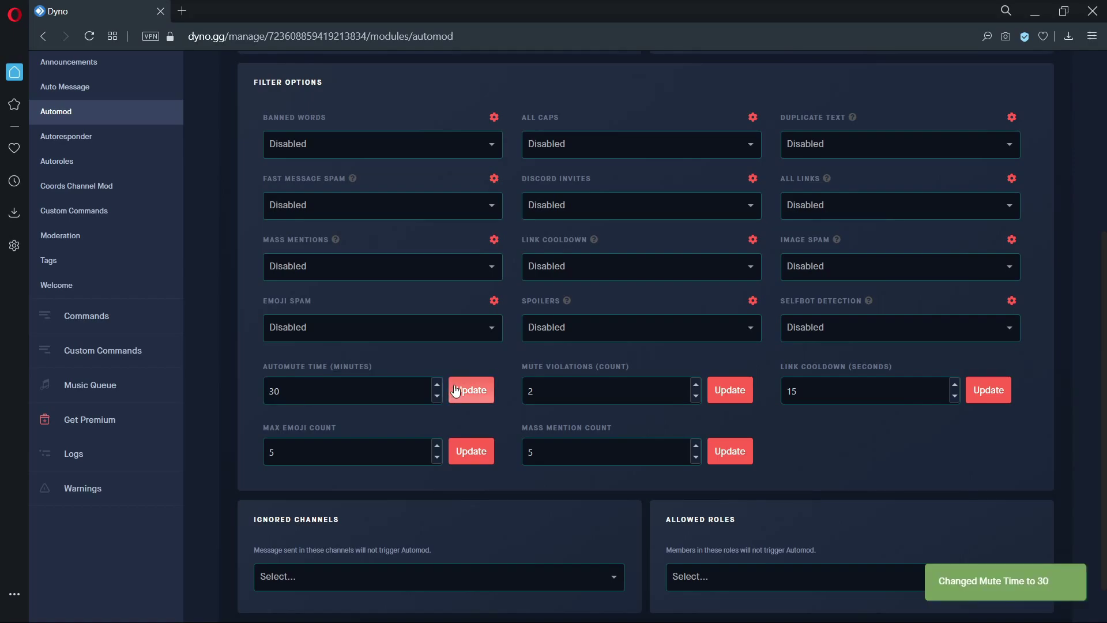
left_click(394, 444)
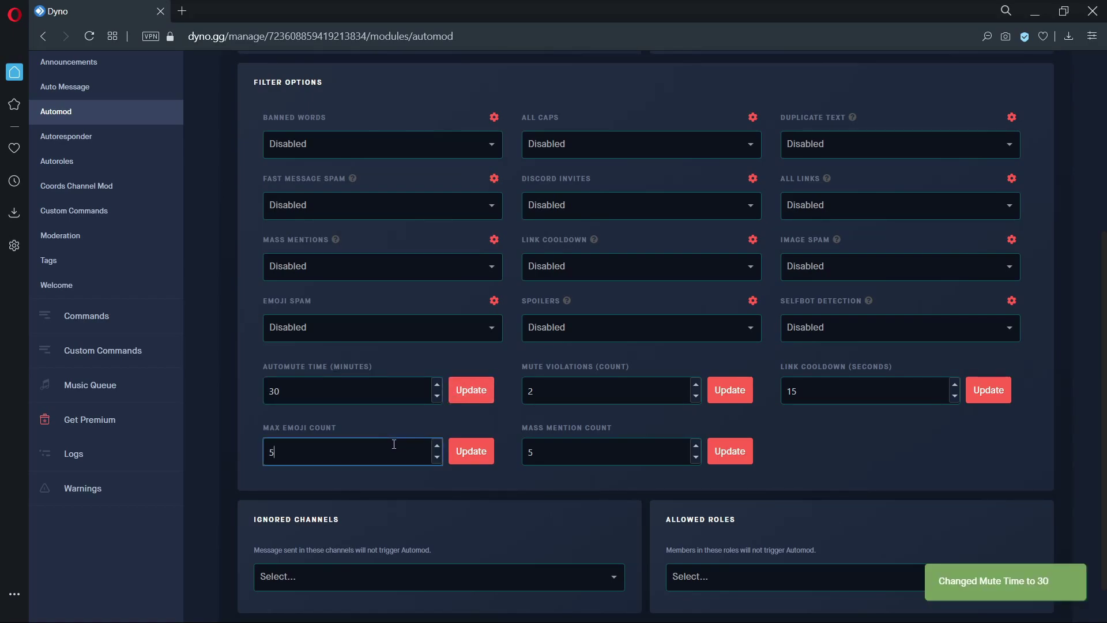
left_click(436, 444)
left_click(436, 444)
left_click(437, 444)
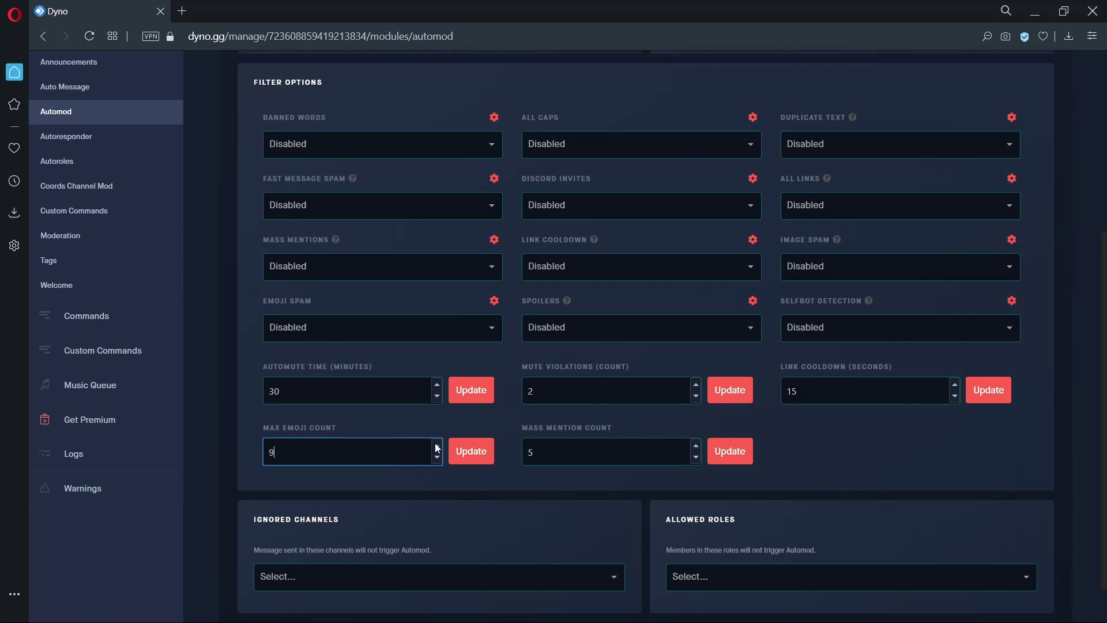
left_click(436, 445)
left_click(464, 448)
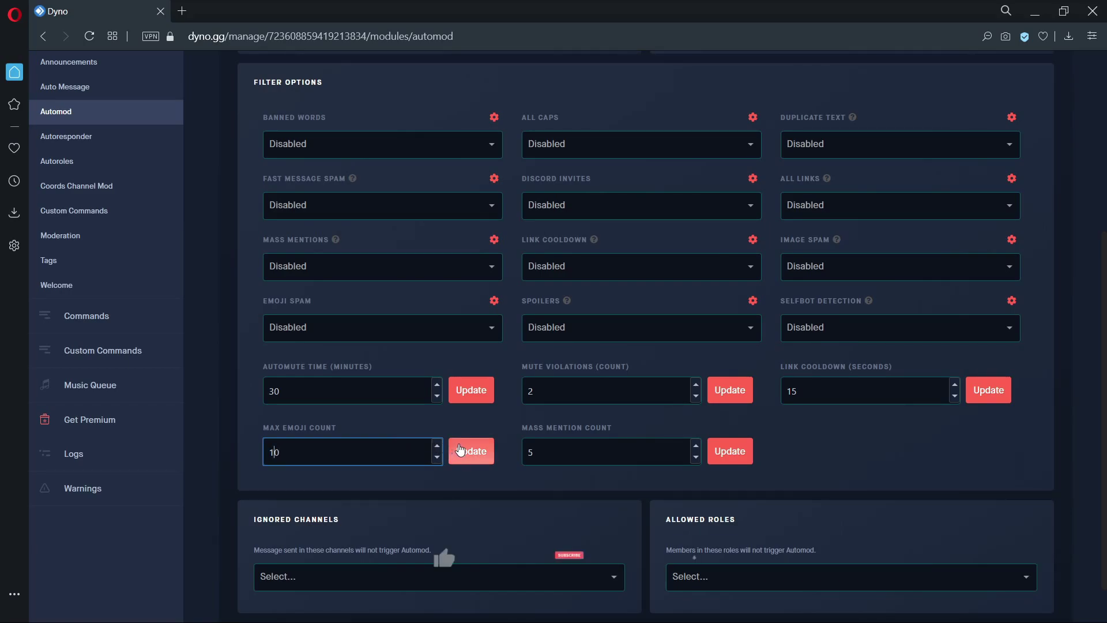
- Set Mute Violations to 3, Mass Mention Count to 10 and Link Cooldown to 10 seconds
left_click(542, 395)
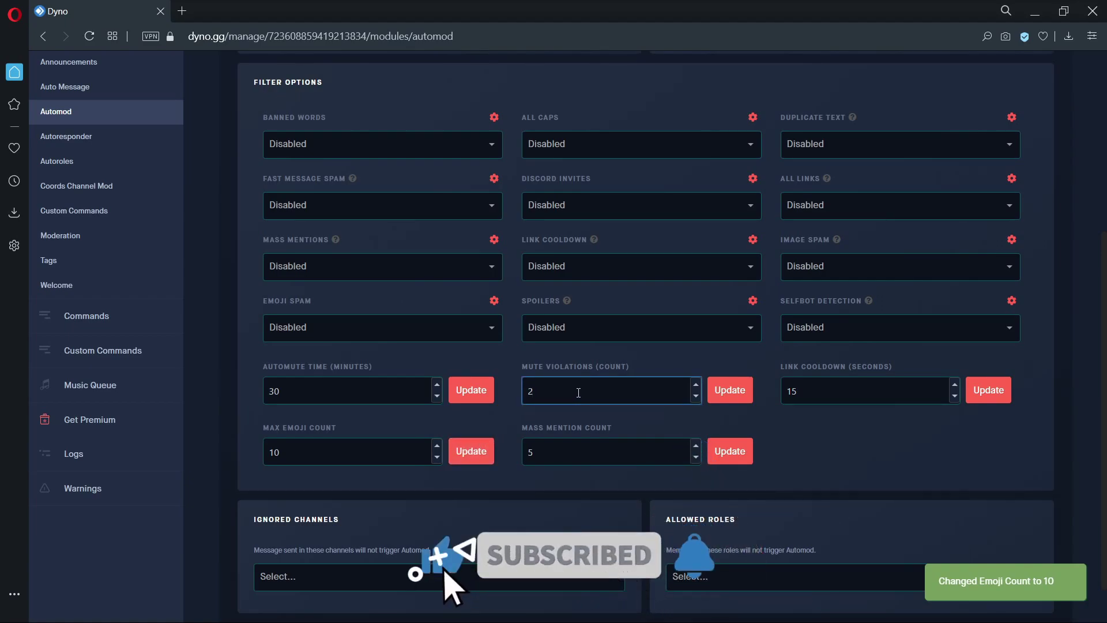
left_click(718, 391)
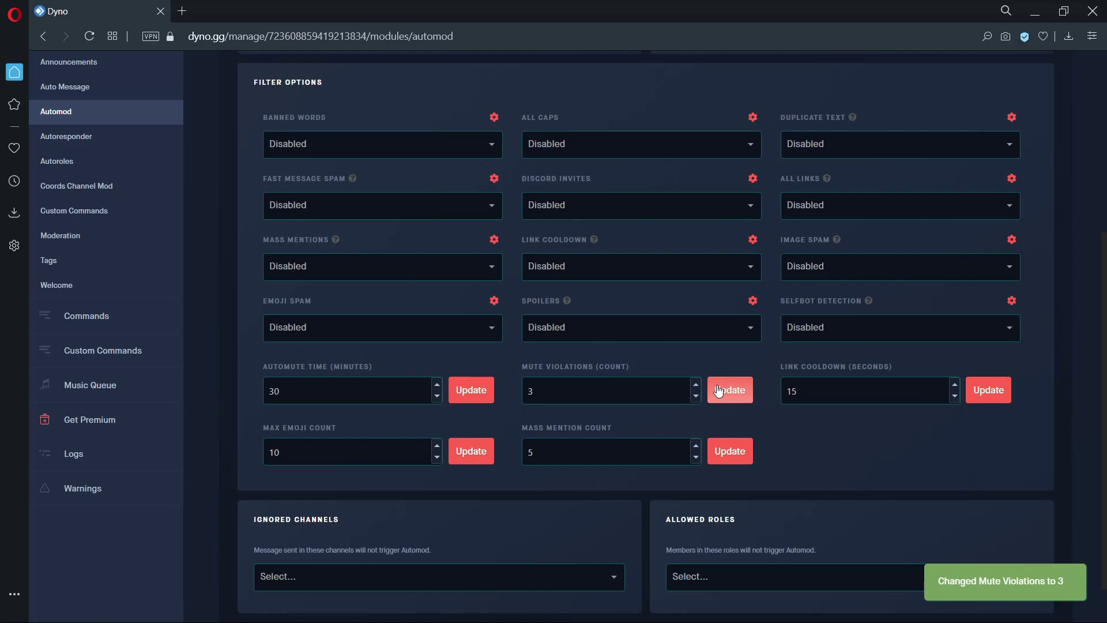
left_click(667, 449)
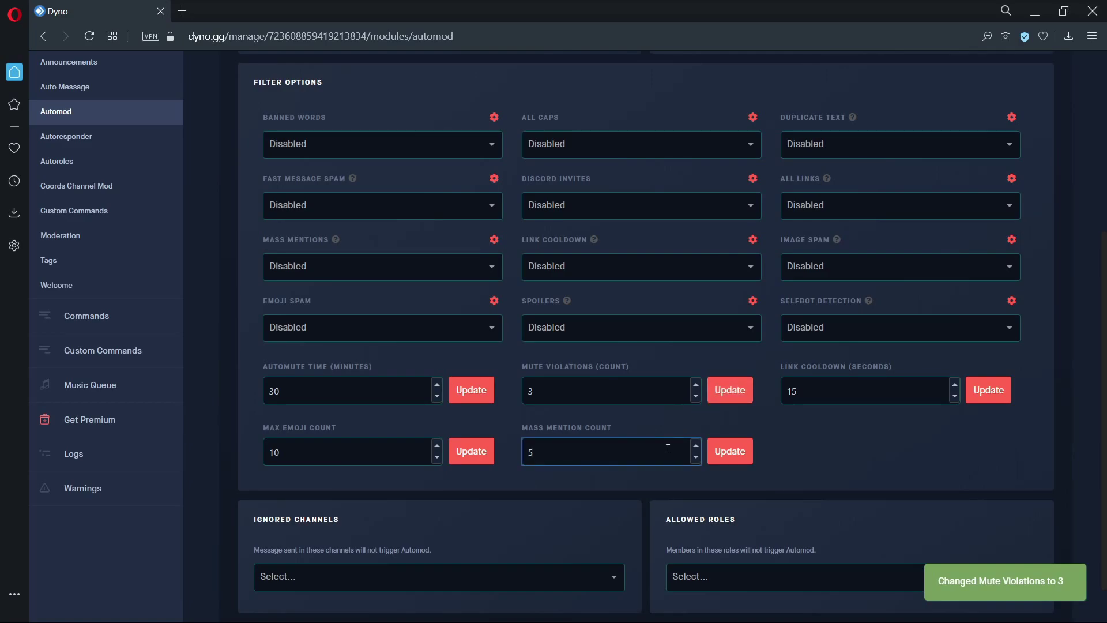
double_click(697, 447)
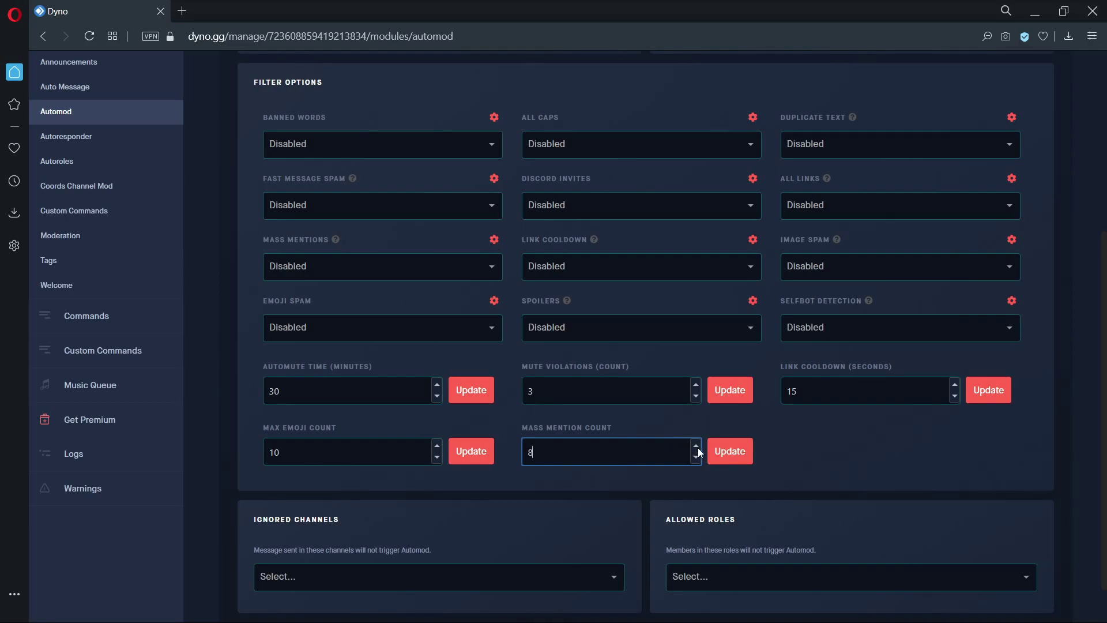
double_click(697, 447)
left_click(742, 444)
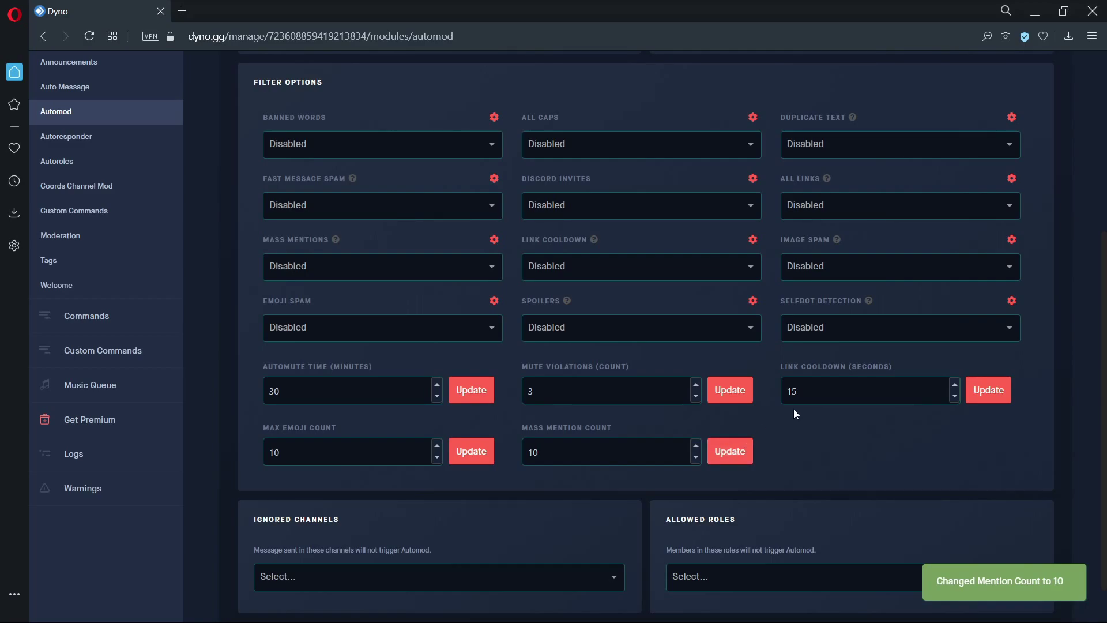
left_click(805, 397)
left_click(954, 396)
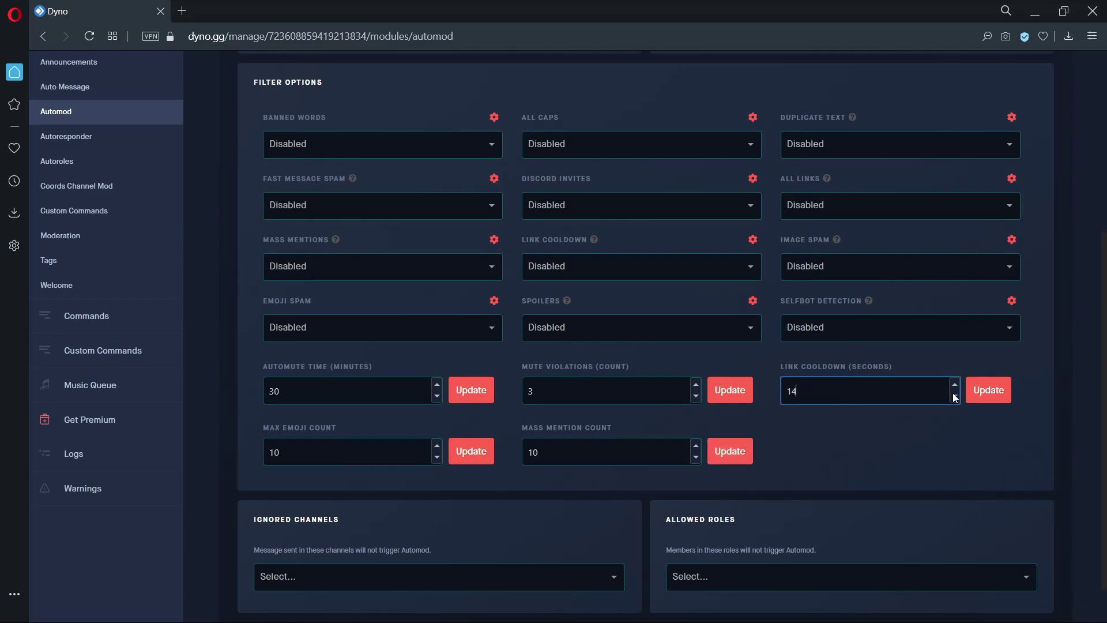
left_click(954, 397)
left_click(954, 397)
left_click(970, 394)
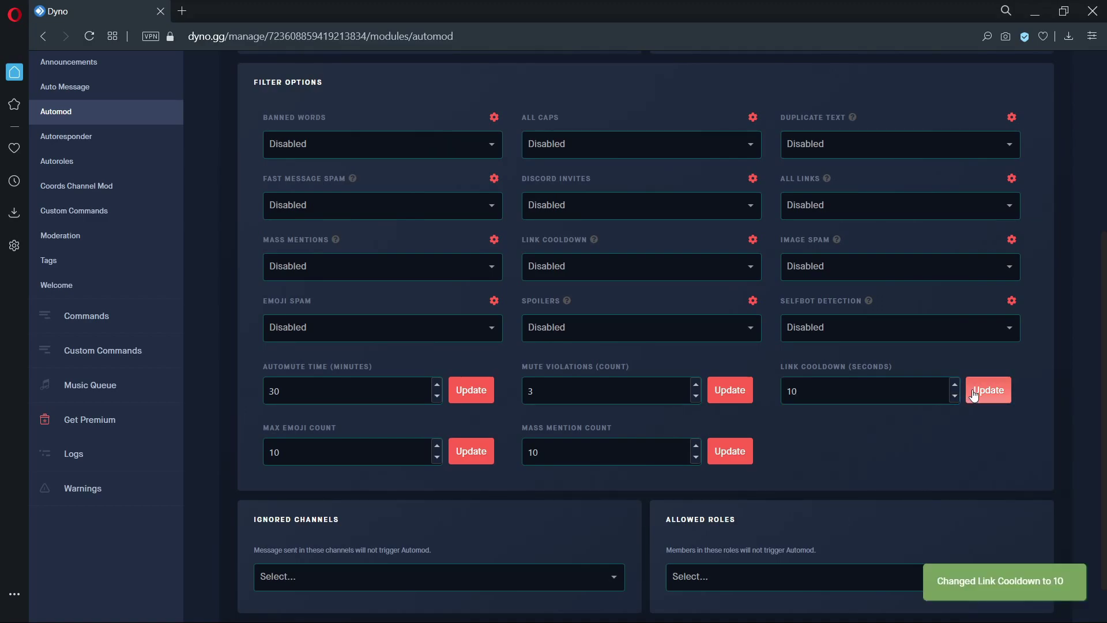
- Check the Ignored Channels list without changes, then show the Allowed Roles dropdown
scroll(944, 410, "down", 1)
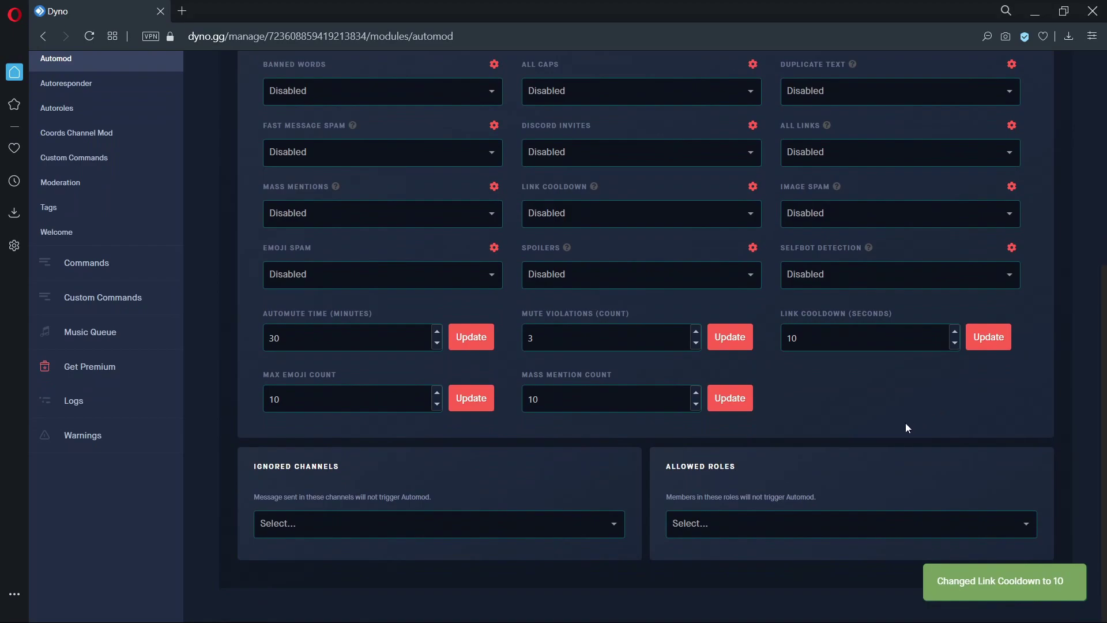
left_click(502, 518)
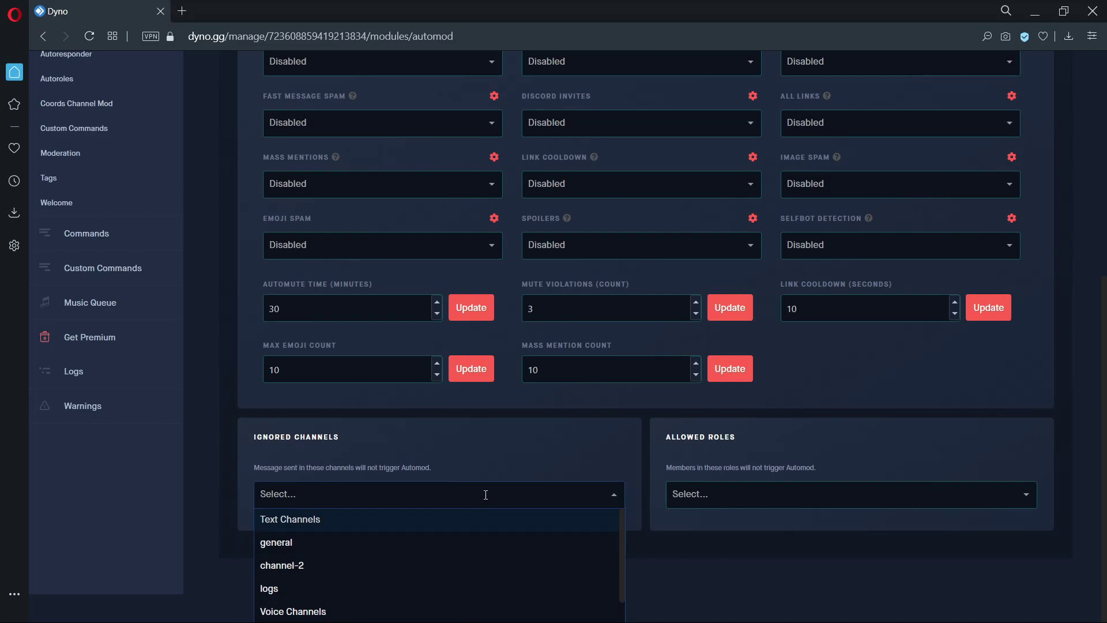
left_click(498, 476)
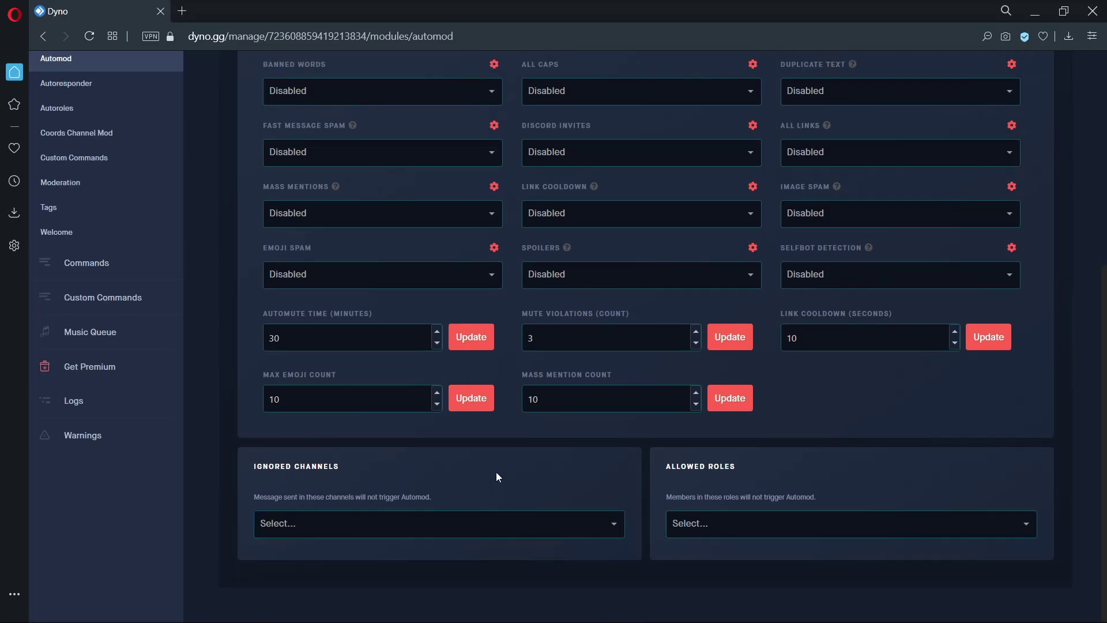
left_click(729, 520)
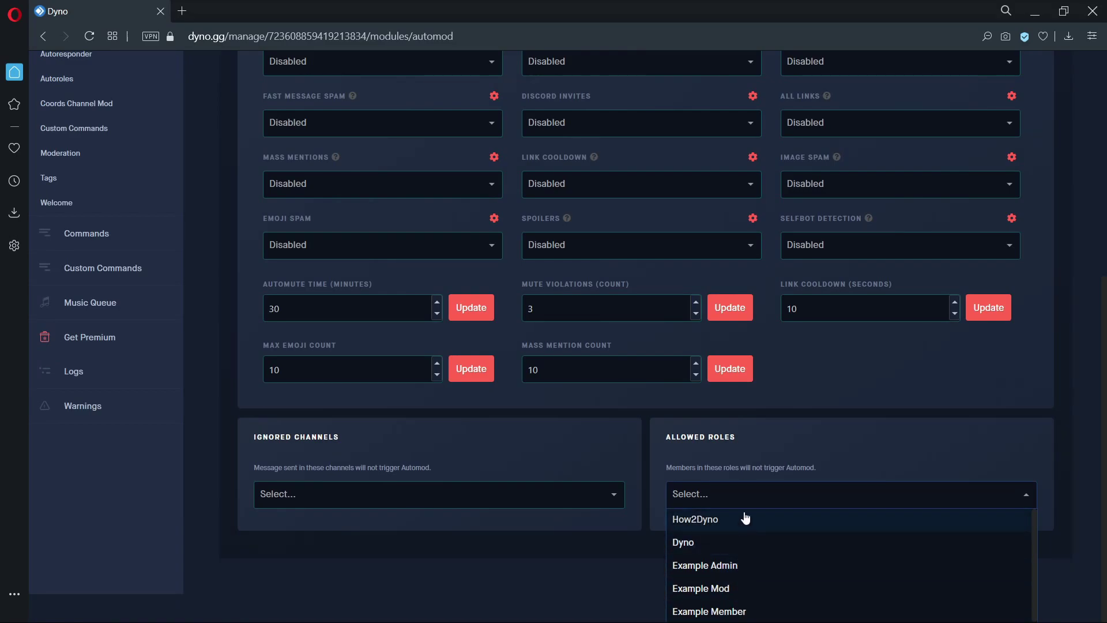
- In the Banned Words filter settings, set Mute Violations 2 and Mute Time 35, and save
left_click(759, 468)
scroll(515, 149, "up", 2)
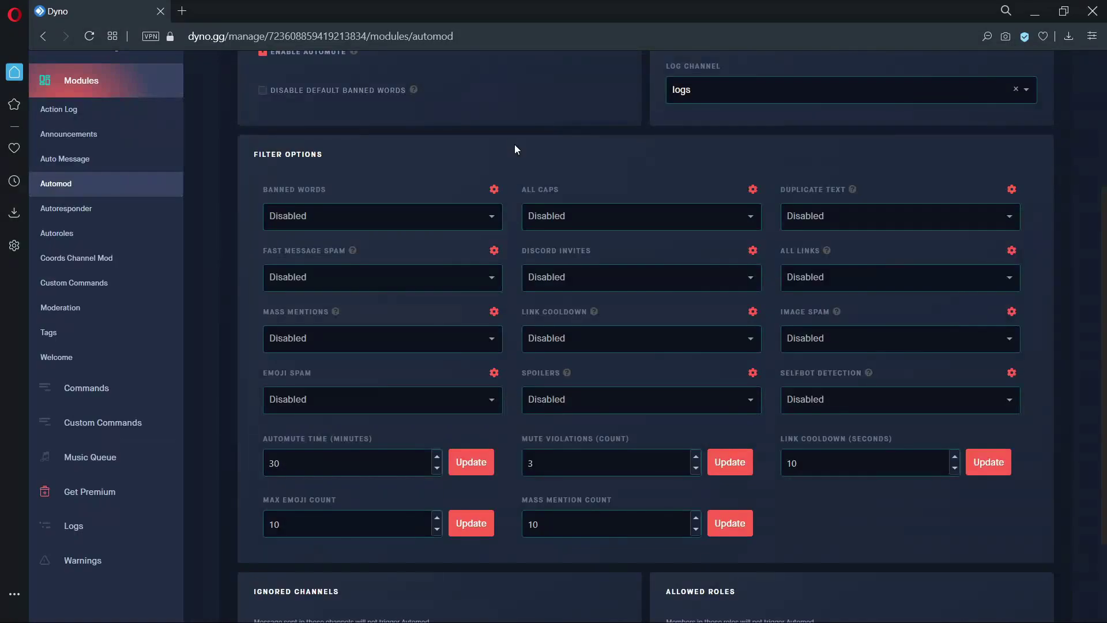
left_click(494, 189)
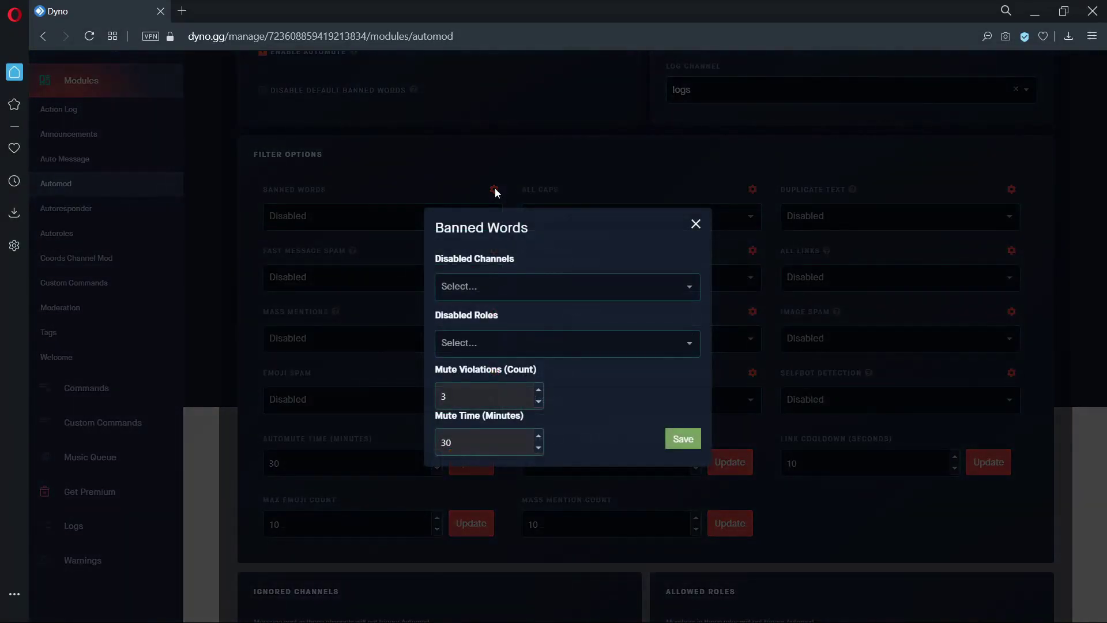
left_click(510, 283)
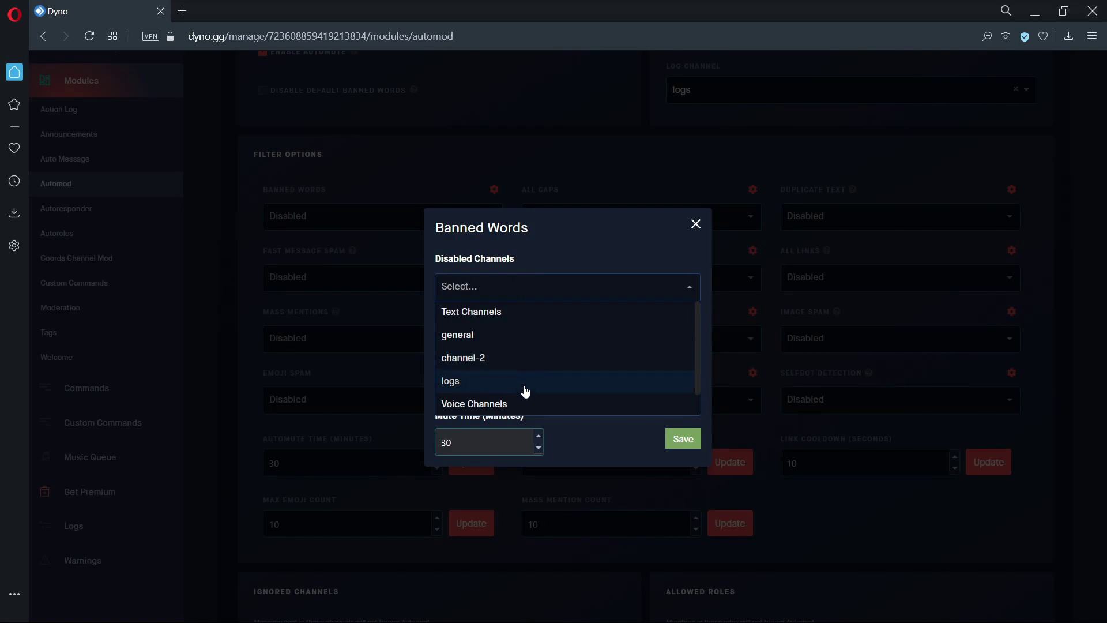
left_click(517, 270)
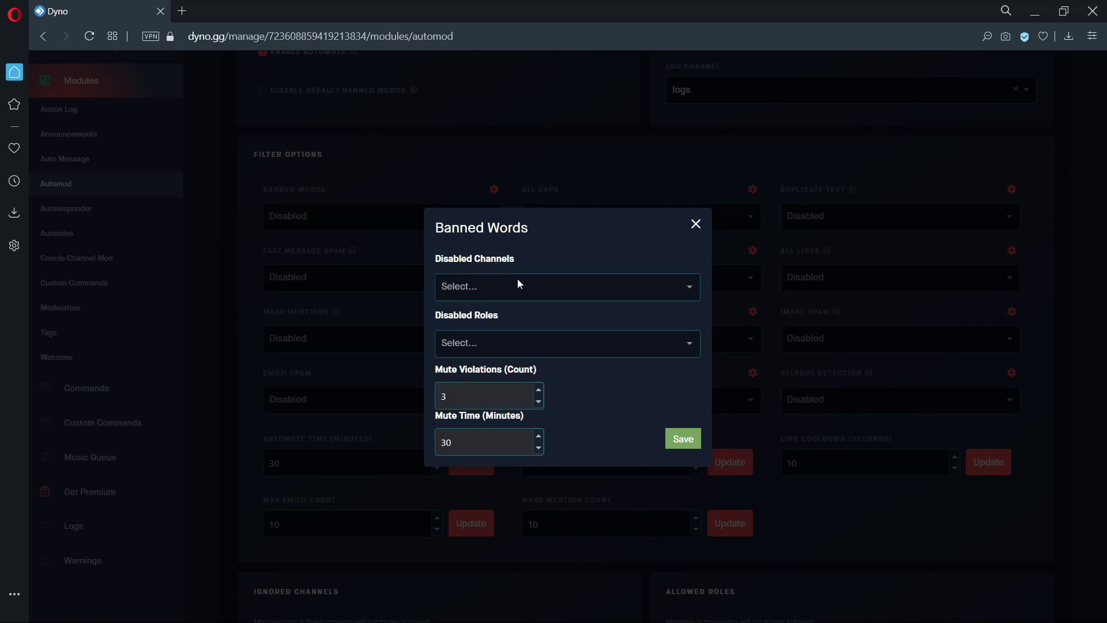
left_click(519, 342)
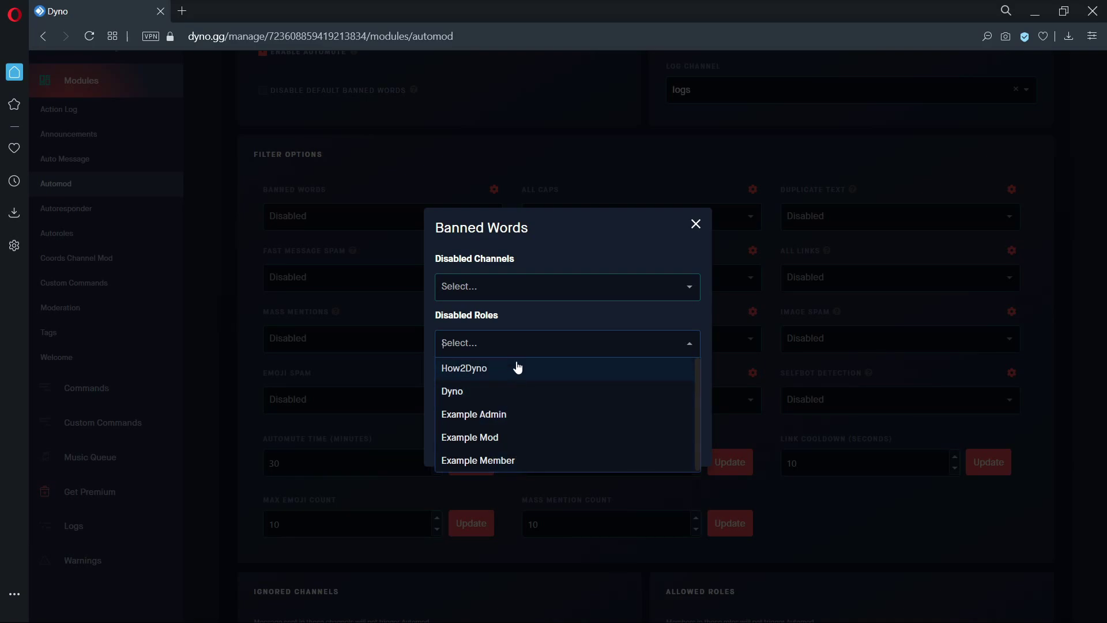
left_click(516, 322)
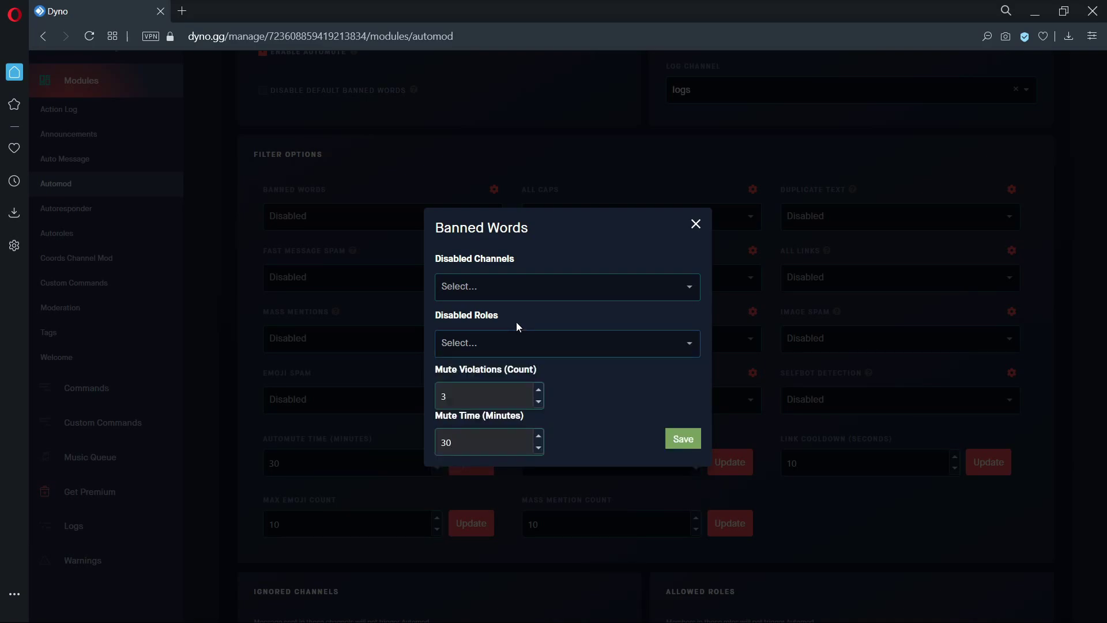
left_click(511, 396)
left_click(520, 438)
left_click(683, 440)
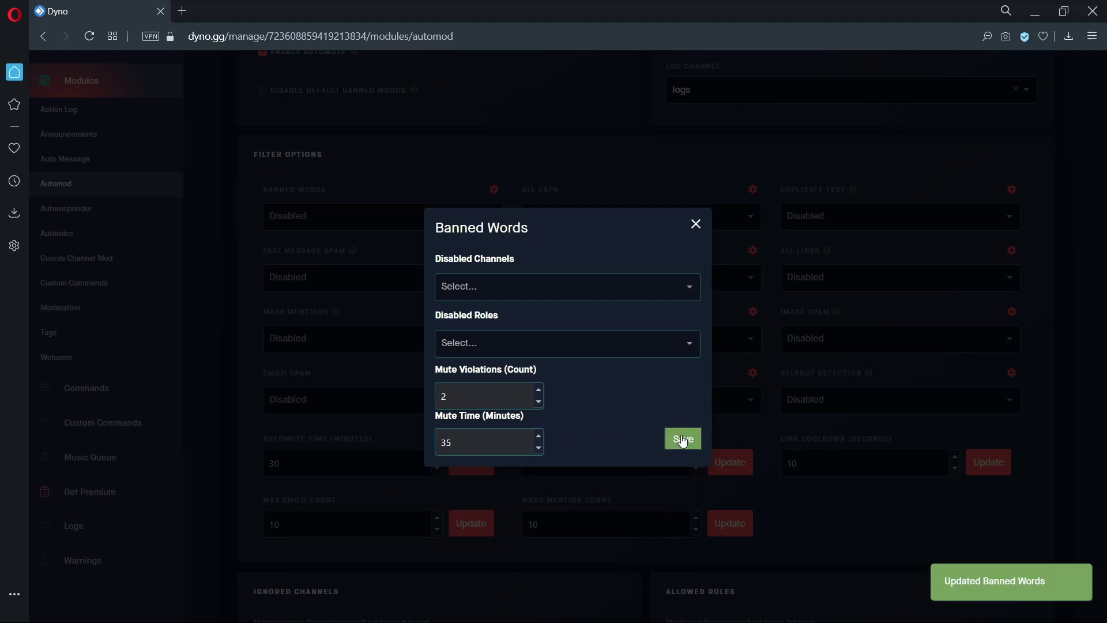
left_click(701, 229)
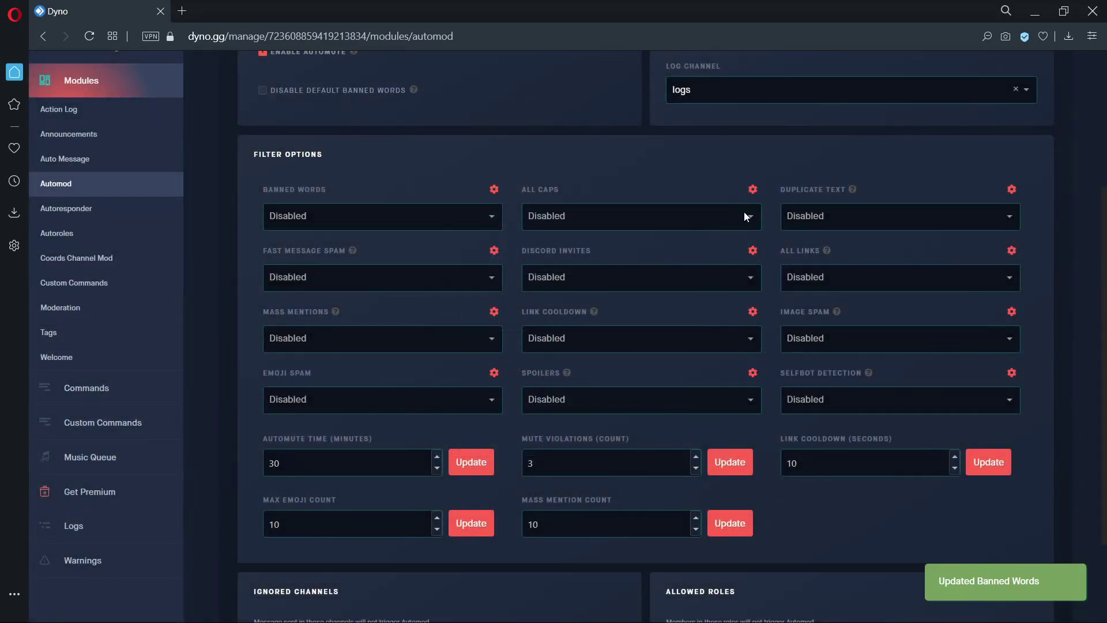
- Review the All Caps filter settings and close them unchanged
left_click(752, 191)
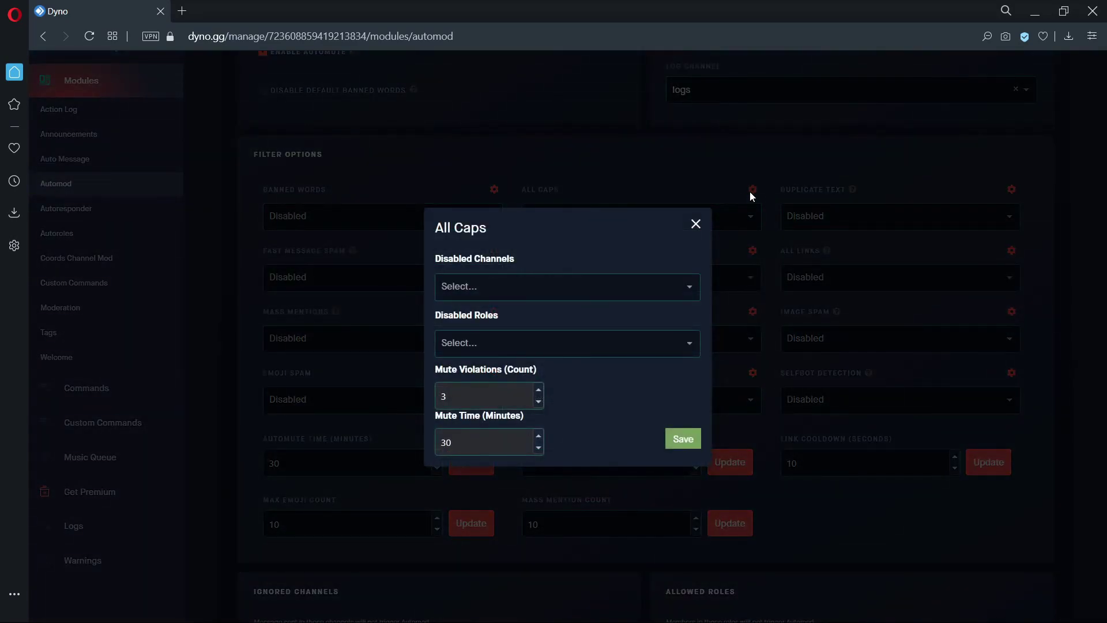
left_click(472, 402)
left_click(484, 437)
left_click(497, 341)
left_click(497, 288)
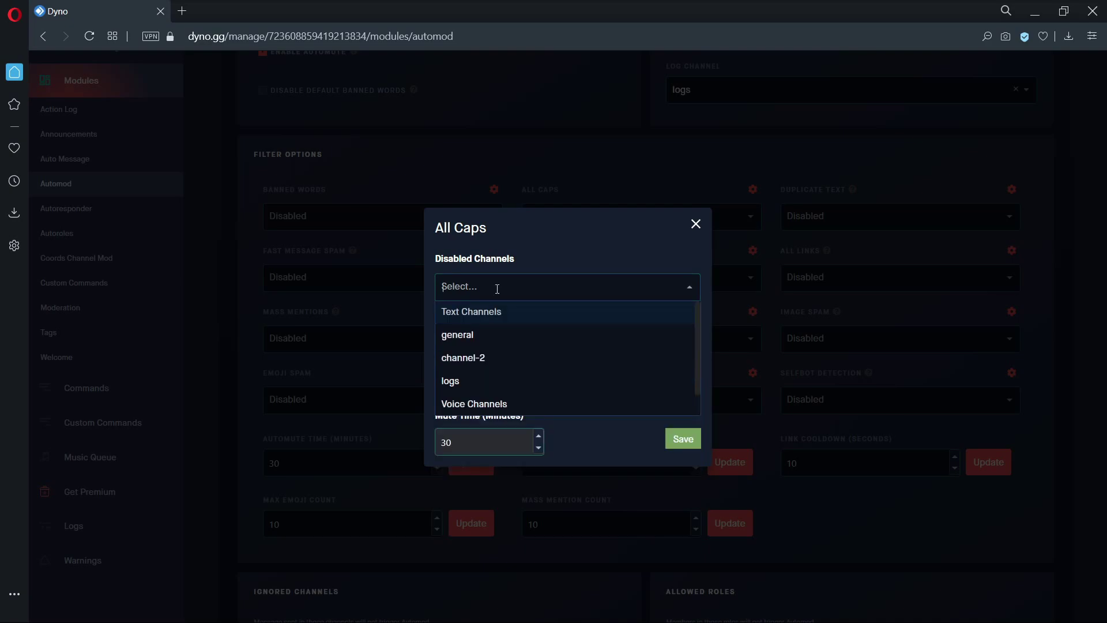
left_click(559, 251)
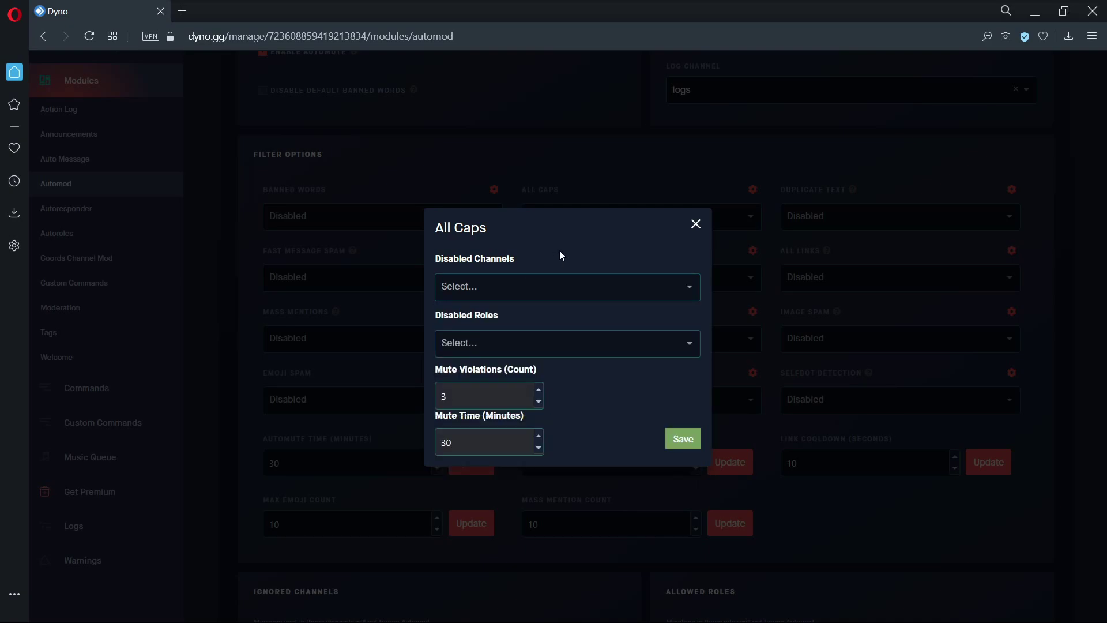
left_click(696, 225)
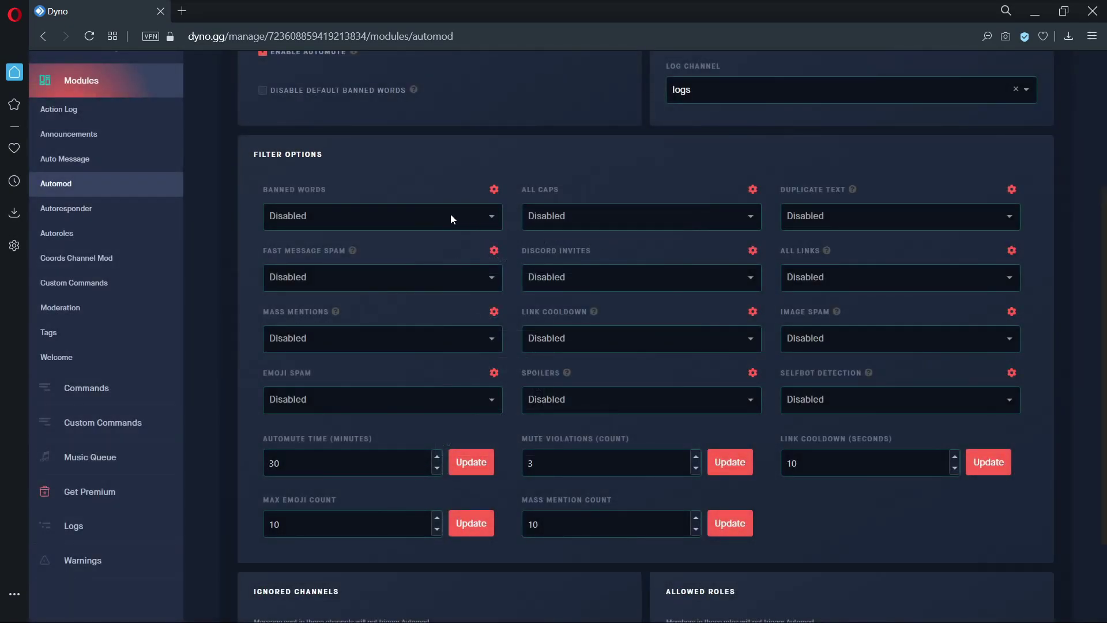
left_click(451, 215)
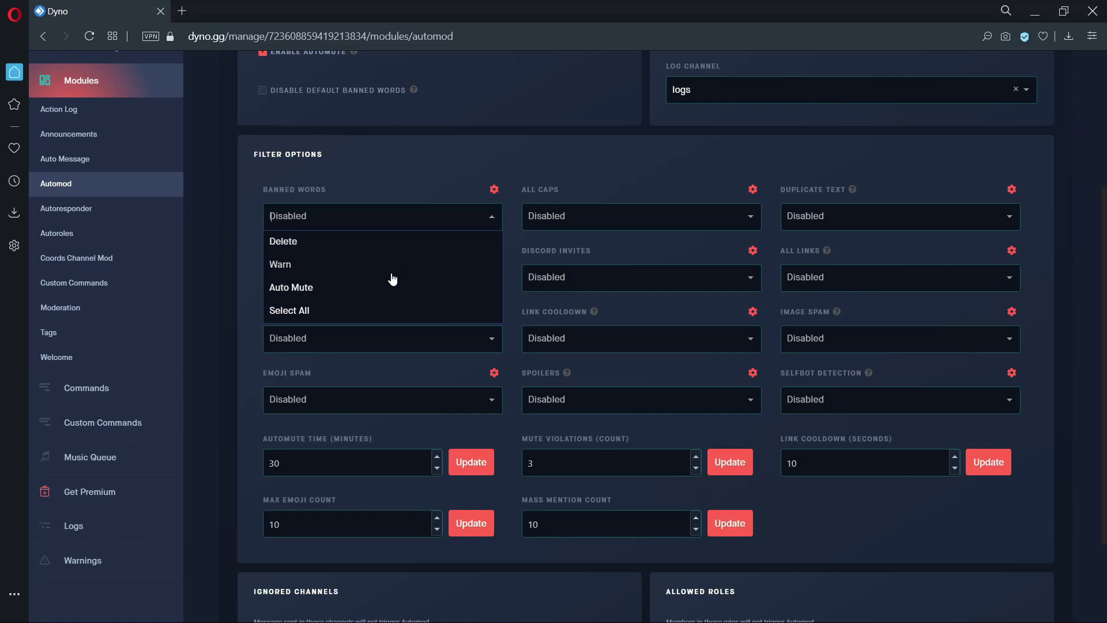
left_click(390, 311)
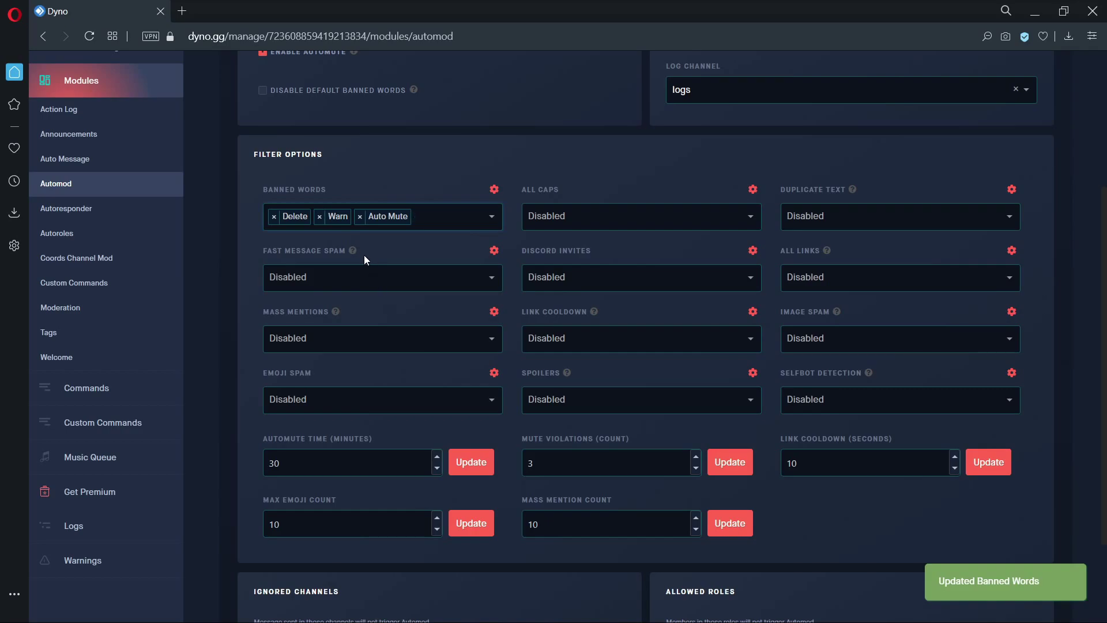
left_click(359, 217)
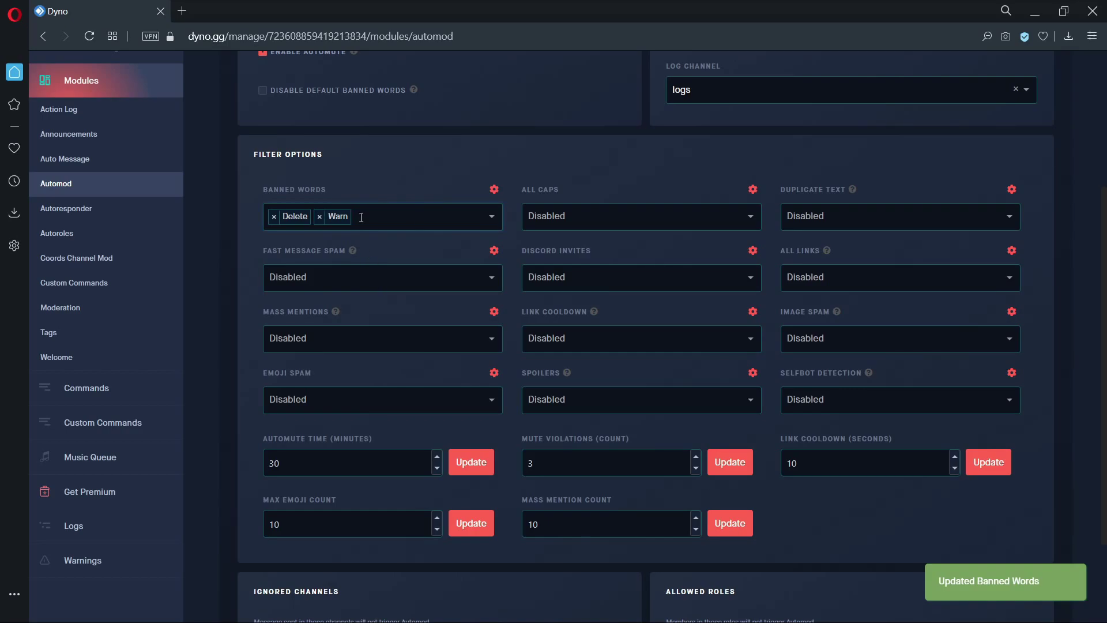
left_click(320, 217)
left_click(275, 217)
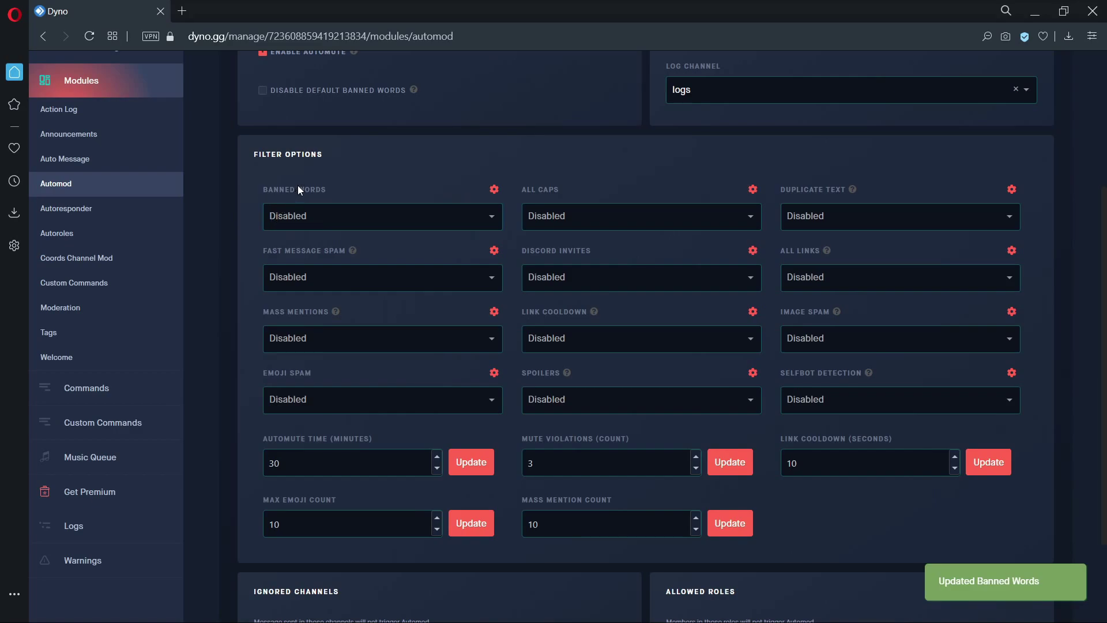
left_click(478, 222)
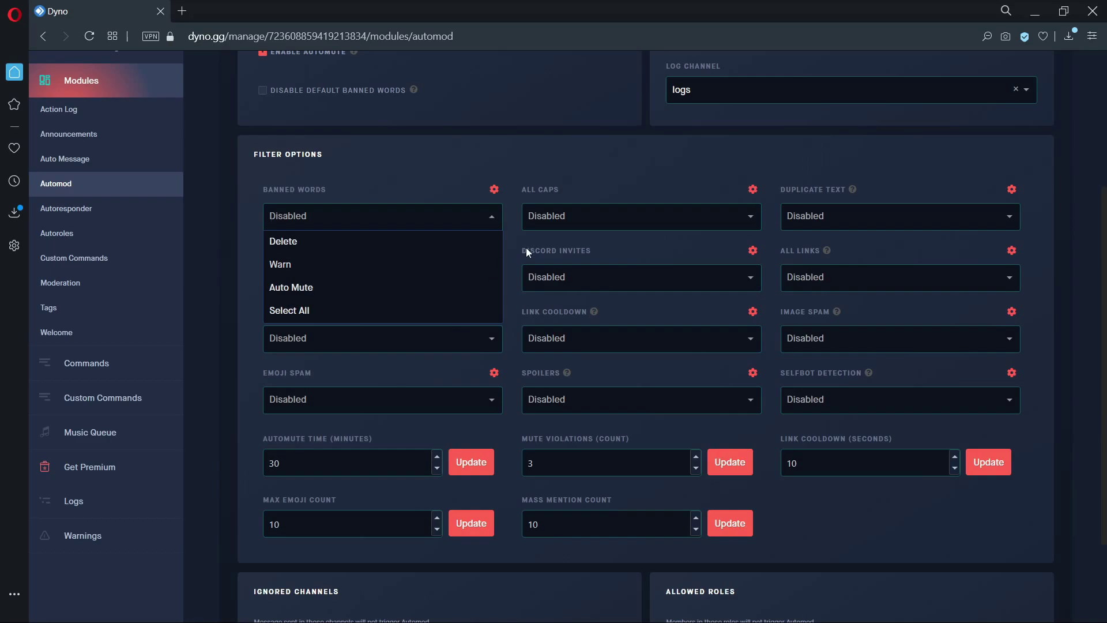
- Send the banned test word 'teamdyno' in #general to trigger Dyno's filter
left_click(565, 217)
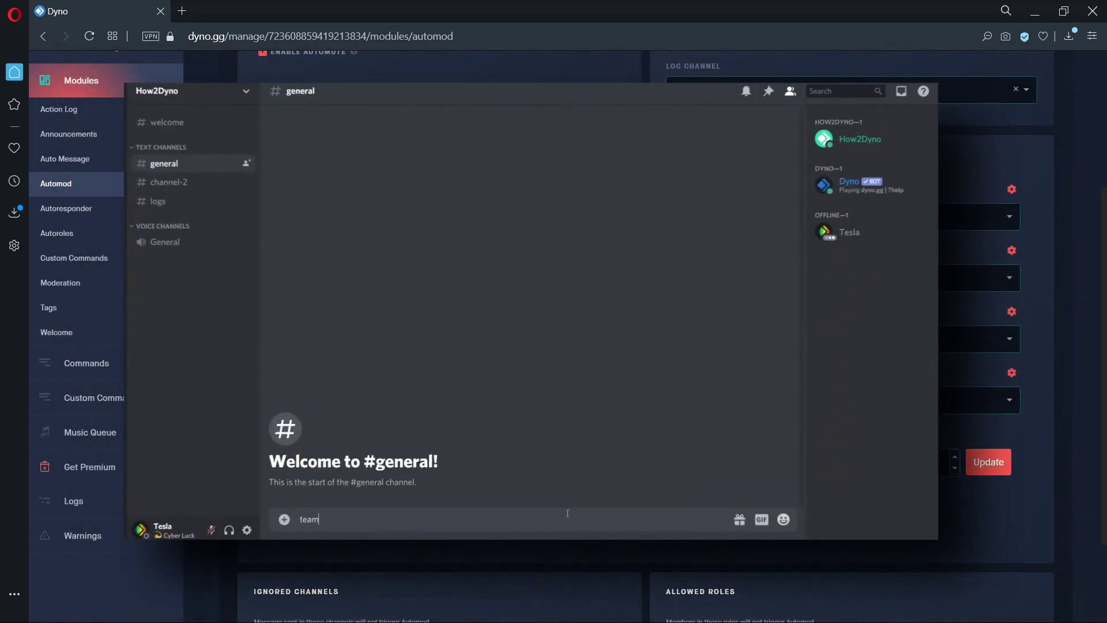
type("o")
key("Return")
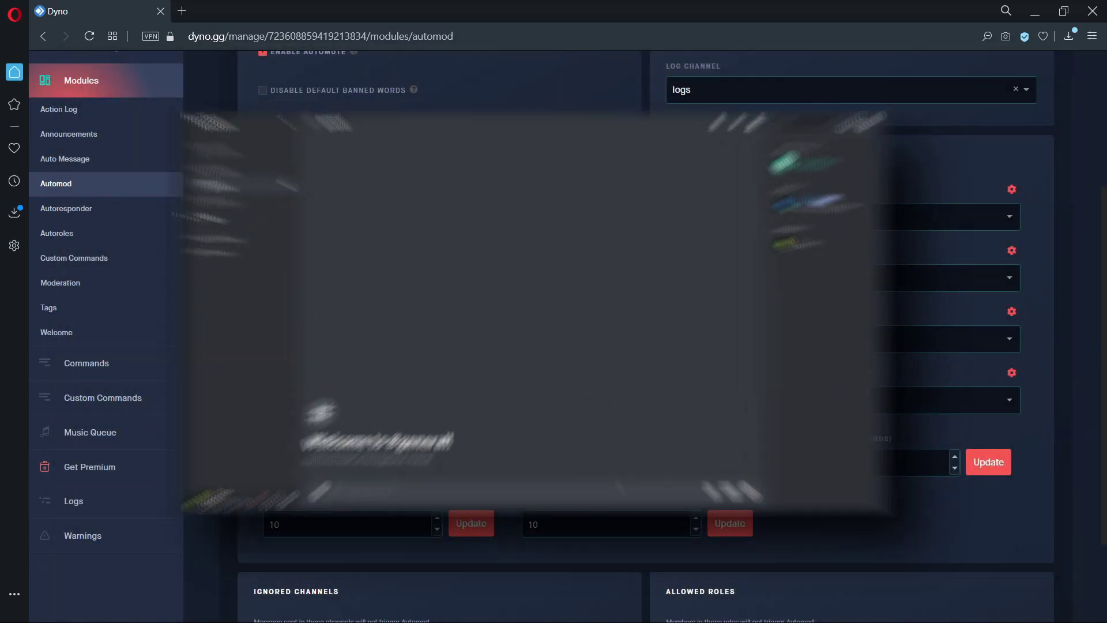
type("yno")
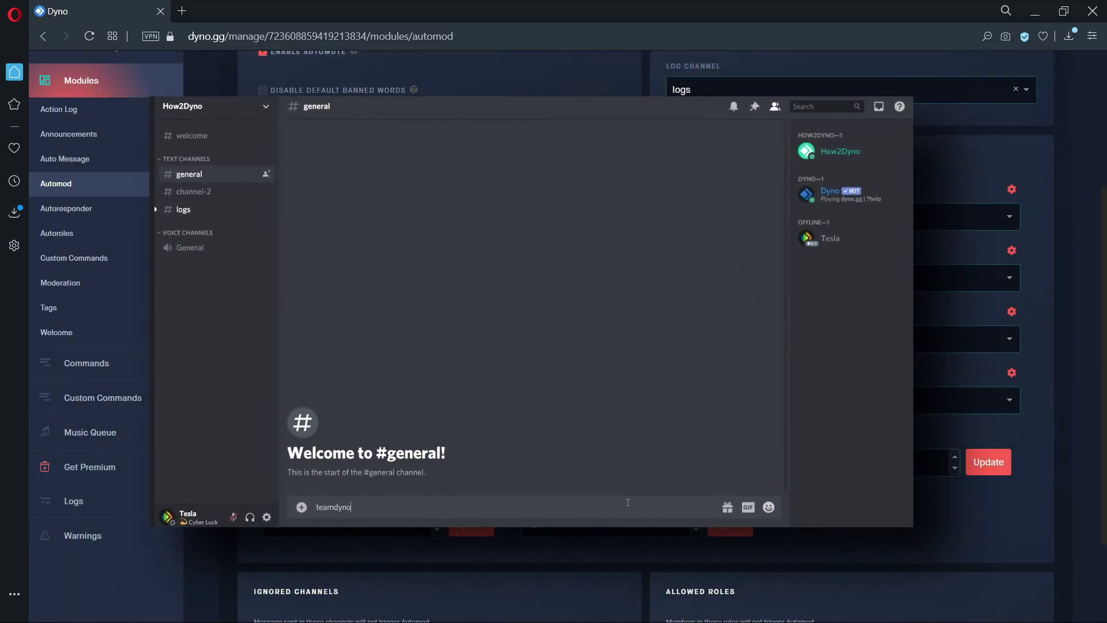
key("Return")
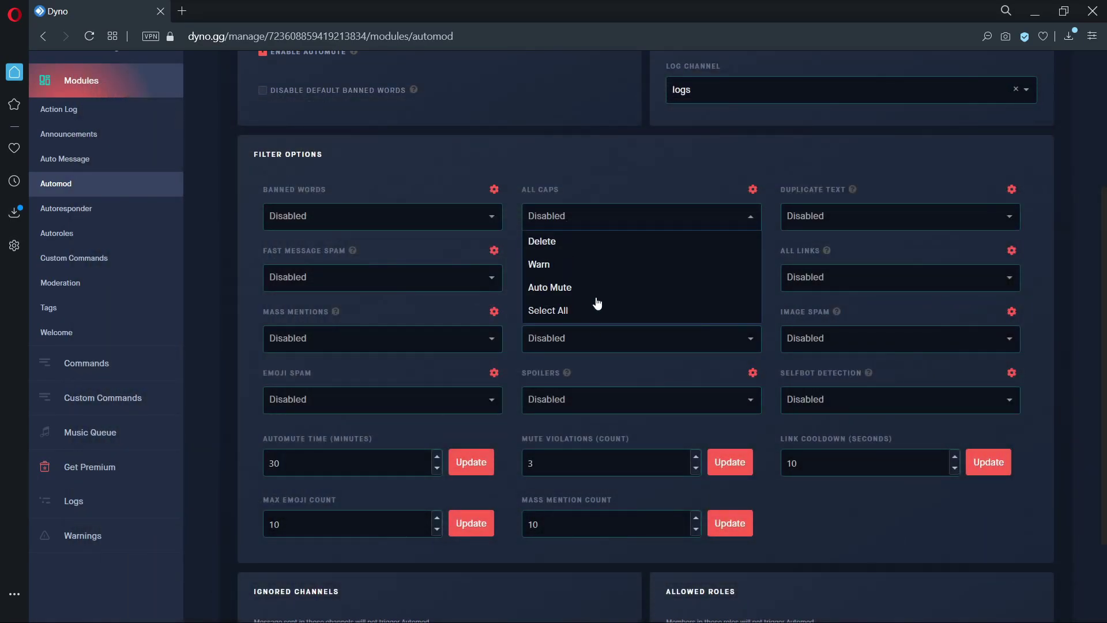
- Look through the filter action dropdowns and set Mass Mentions to Instant Ban
left_click(824, 218)
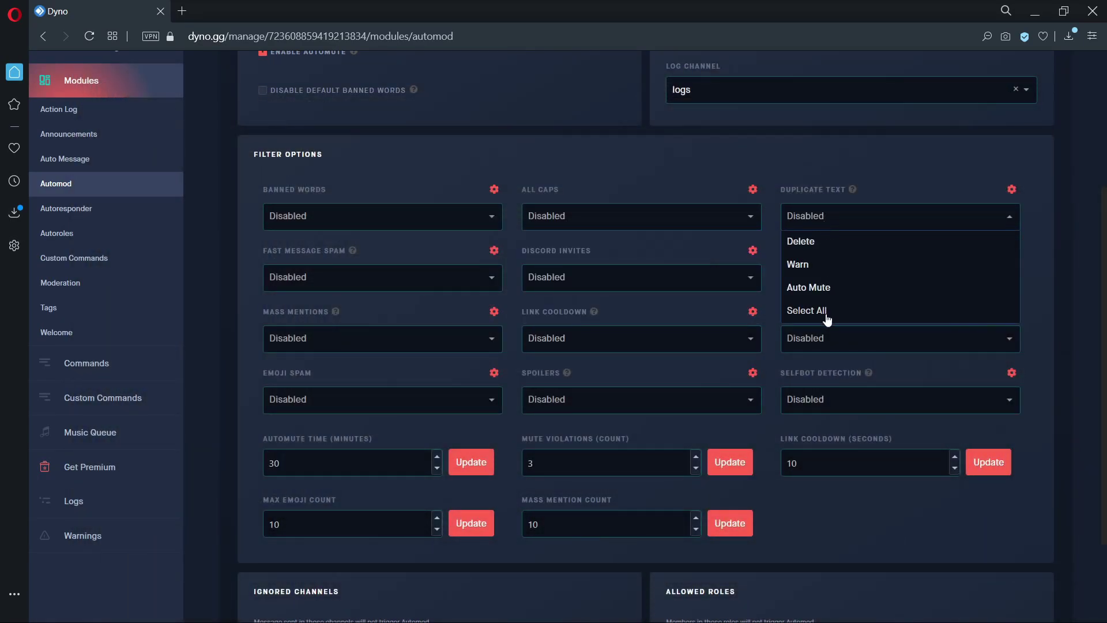
left_click(456, 276)
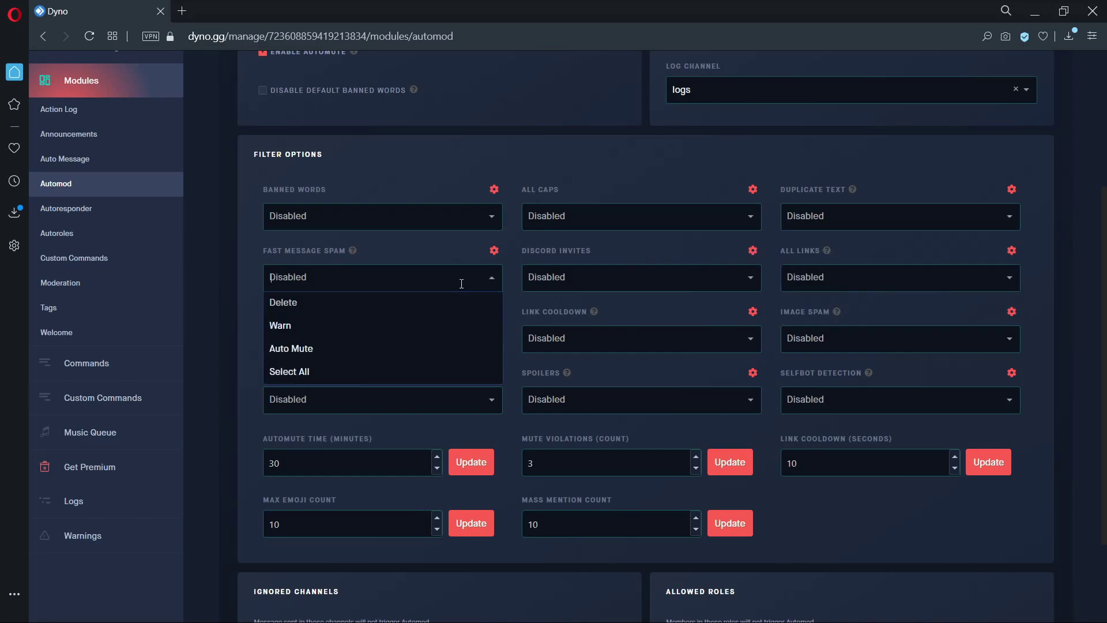
left_click(551, 279)
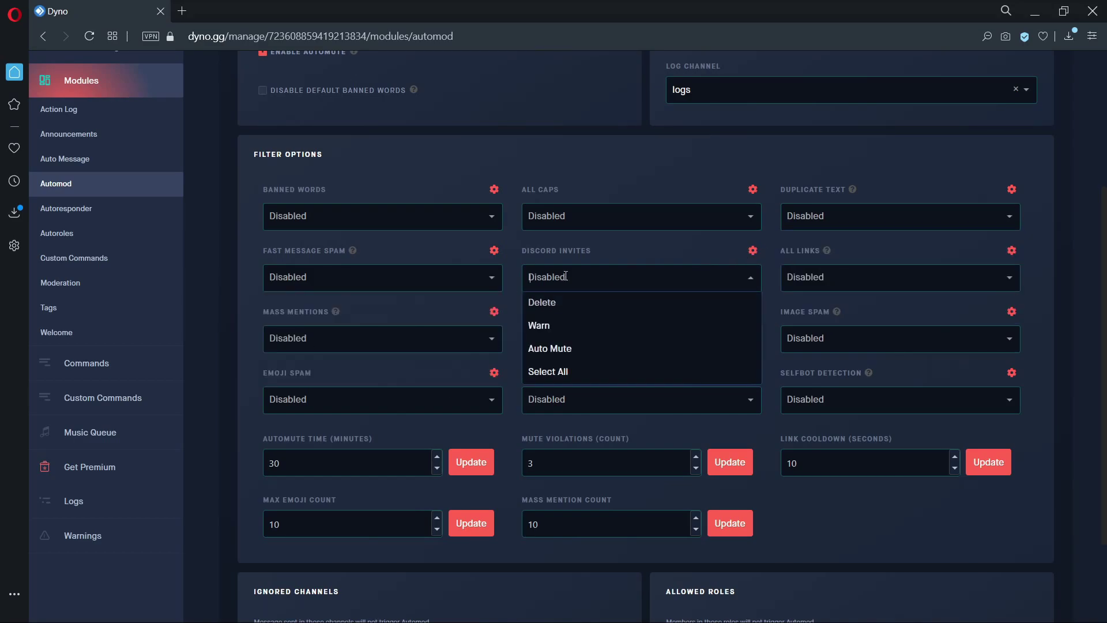
left_click(800, 279)
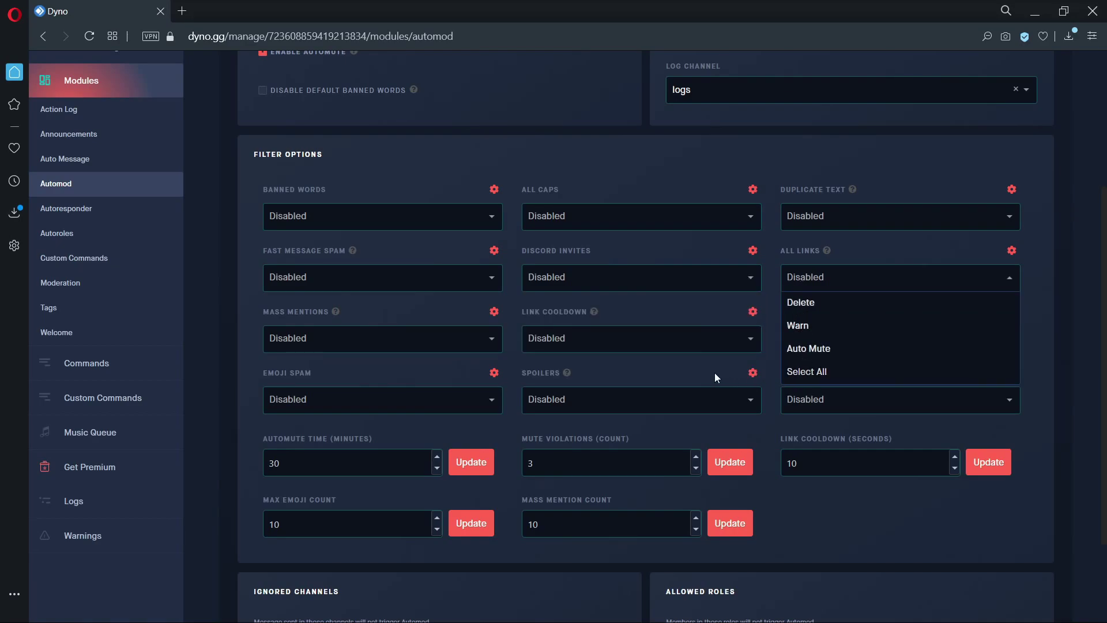
left_click(484, 341)
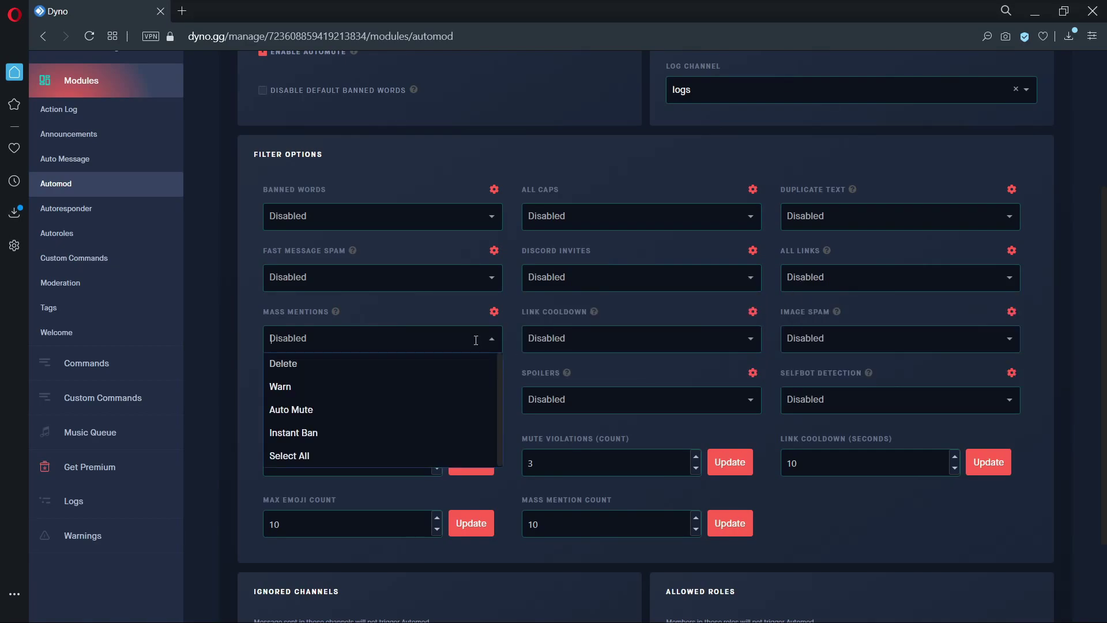
left_click(399, 430)
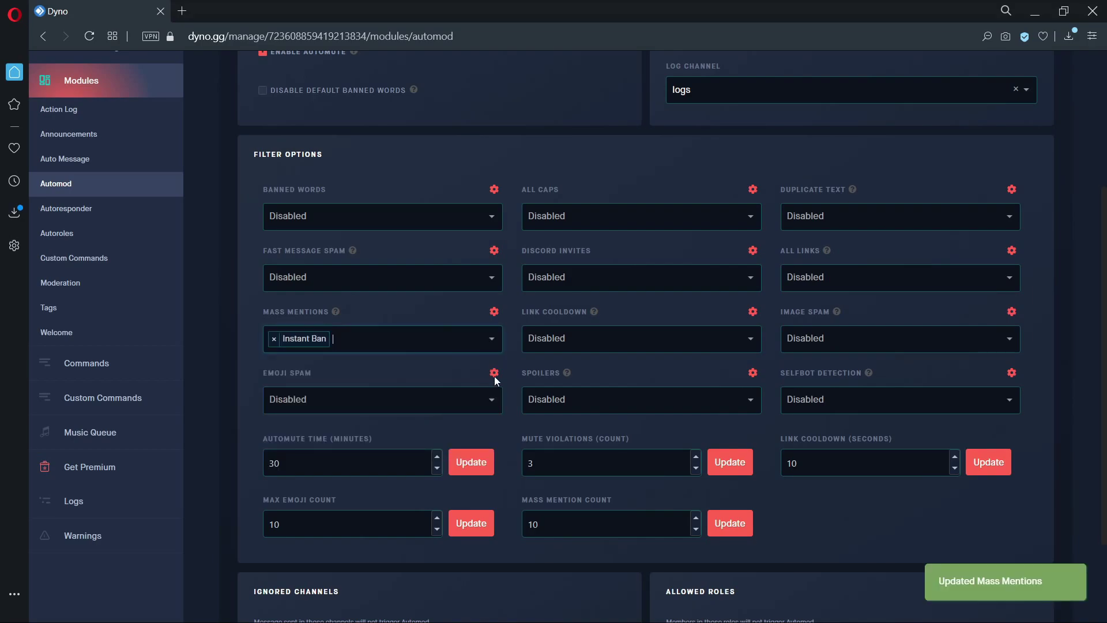
left_click(576, 339)
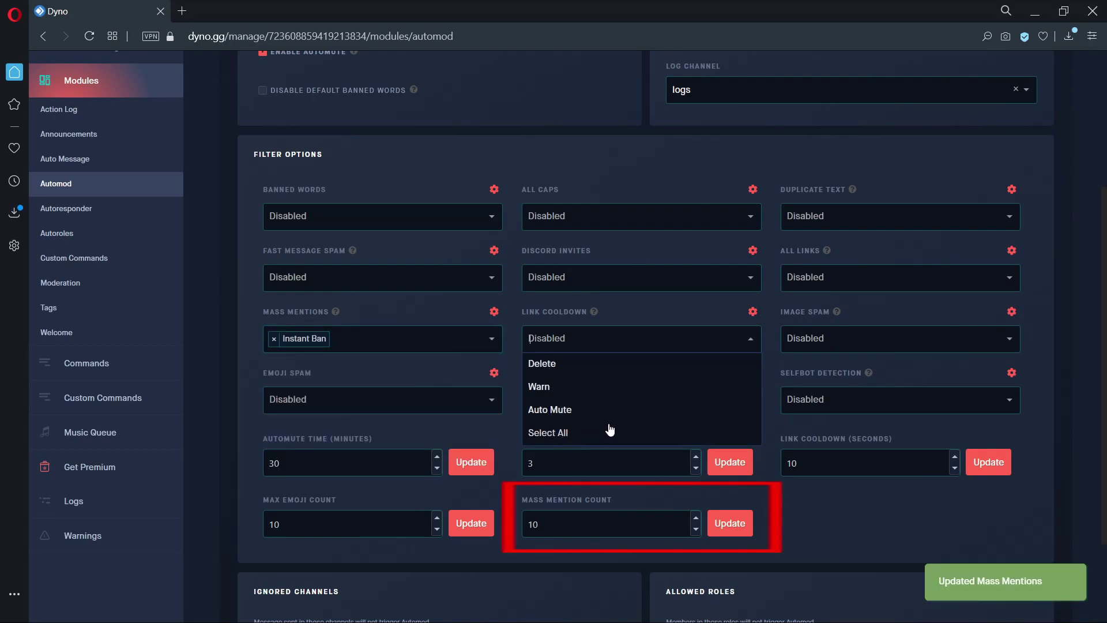
left_click(815, 323)
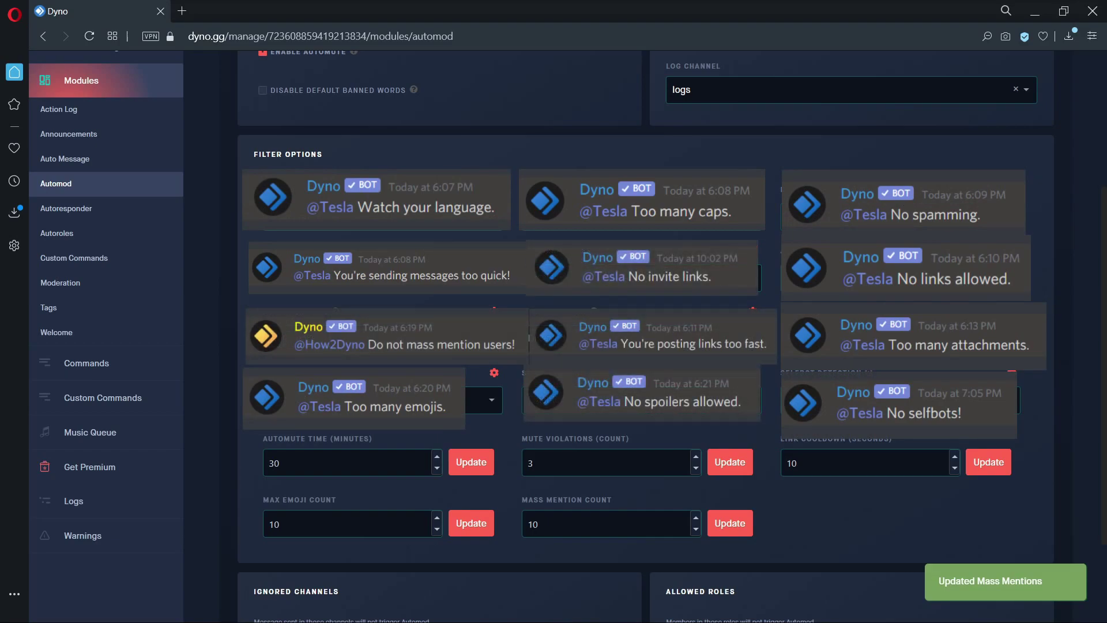
scroll(507, 404, "up", 4)
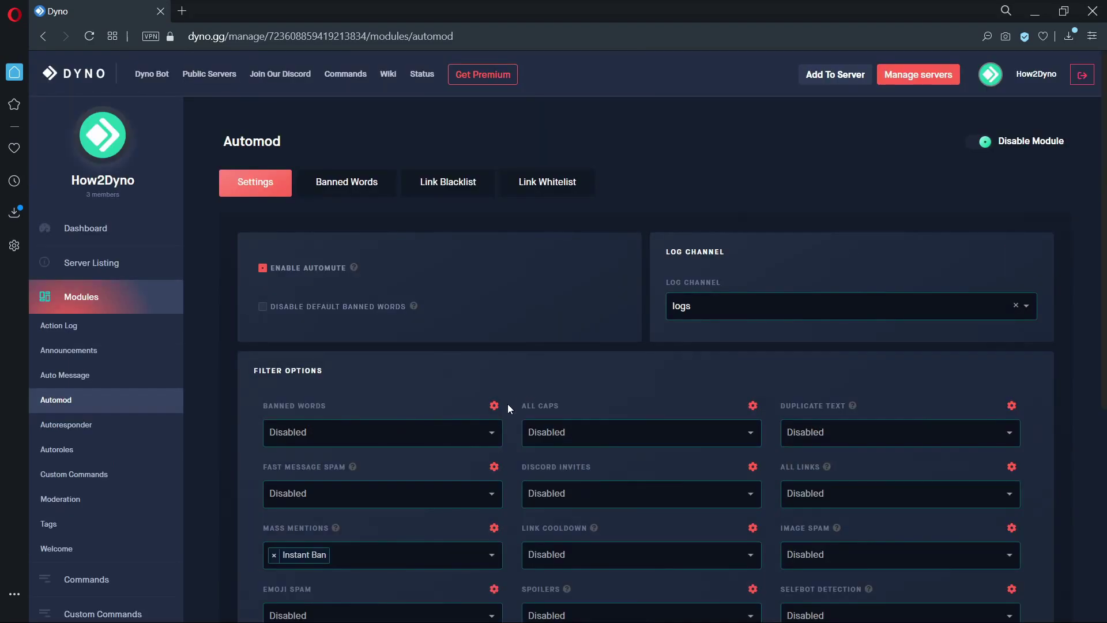
- Enable every action for the Banned Words filter and go to the banned words list
left_click(481, 432)
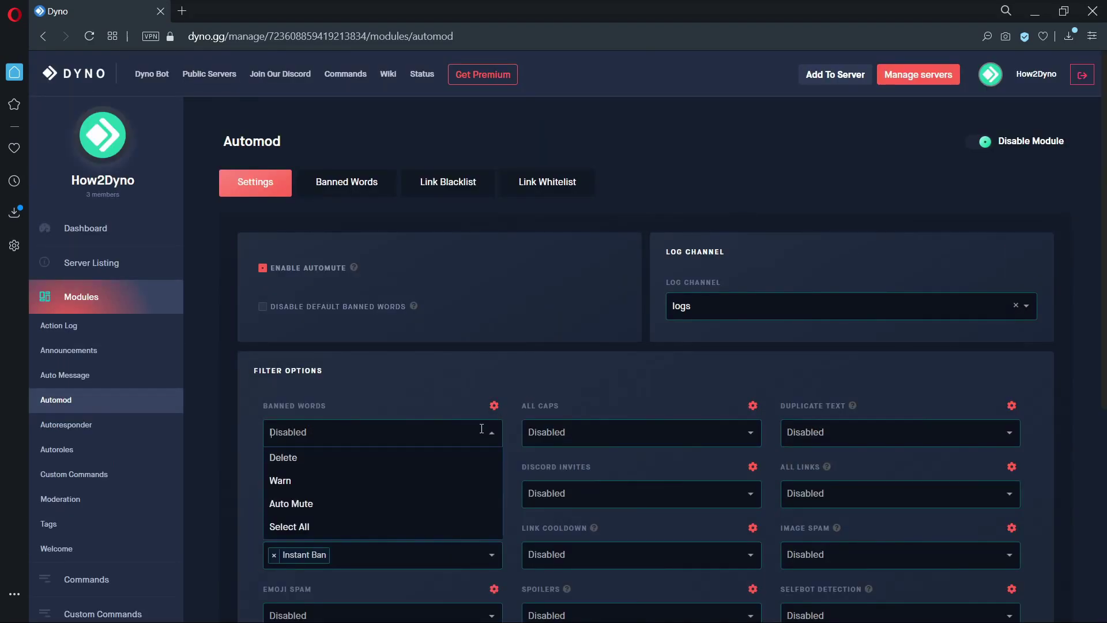
left_click(445, 526)
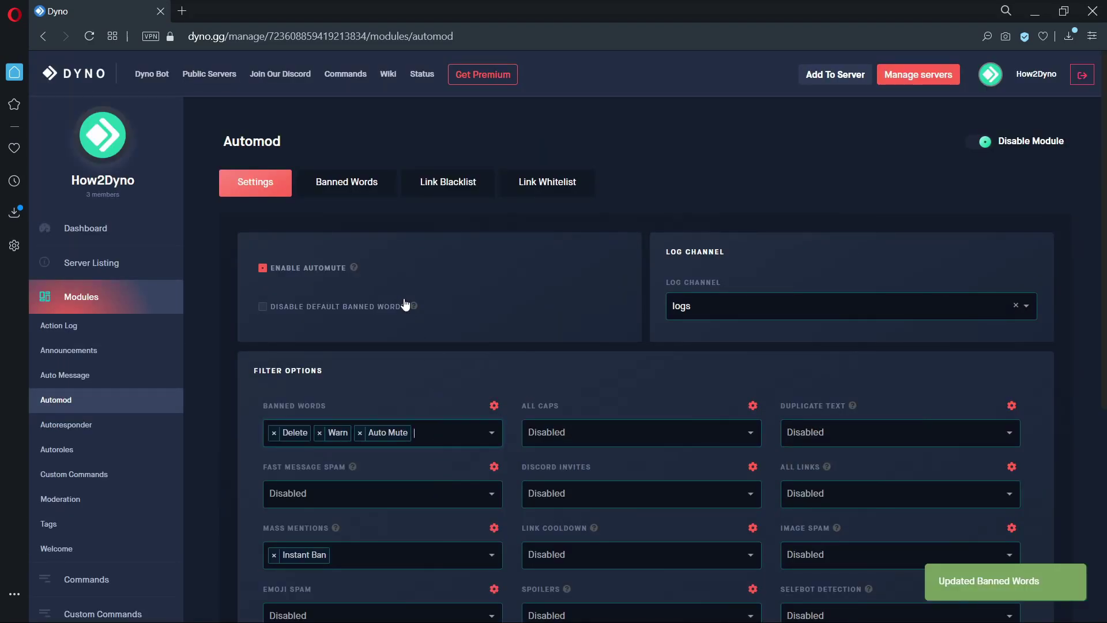
left_click(364, 183)
scroll(372, 250, "down", 3)
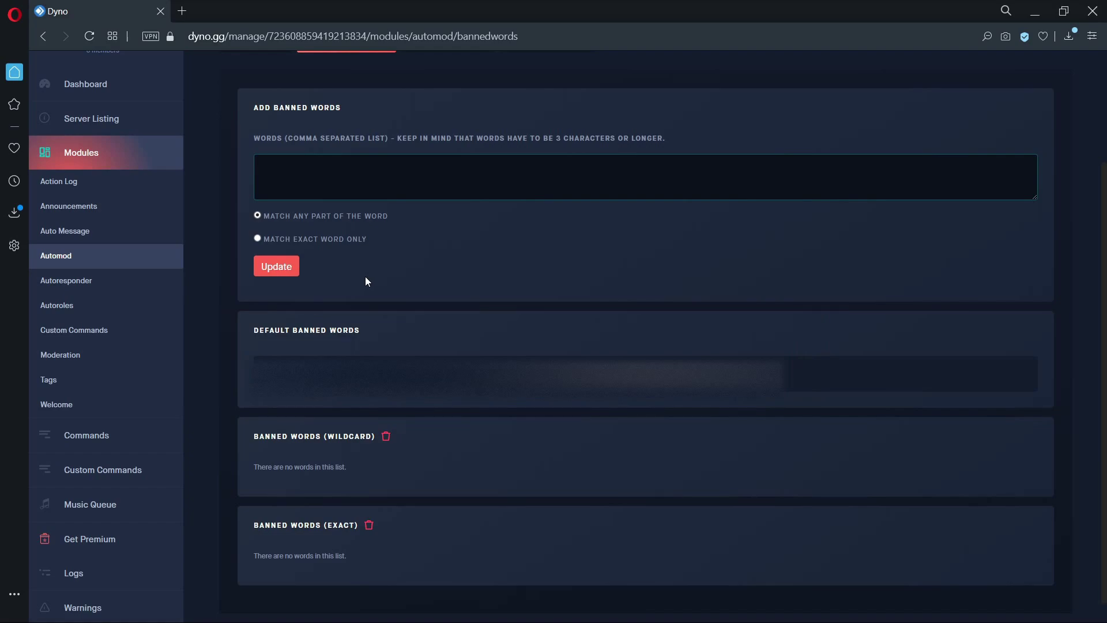
double_click(331, 436)
double_click(335, 524)
- Add 'nap' as a wildcard banned word and 'tesla' as an exact-match banned word
left_click(379, 171)
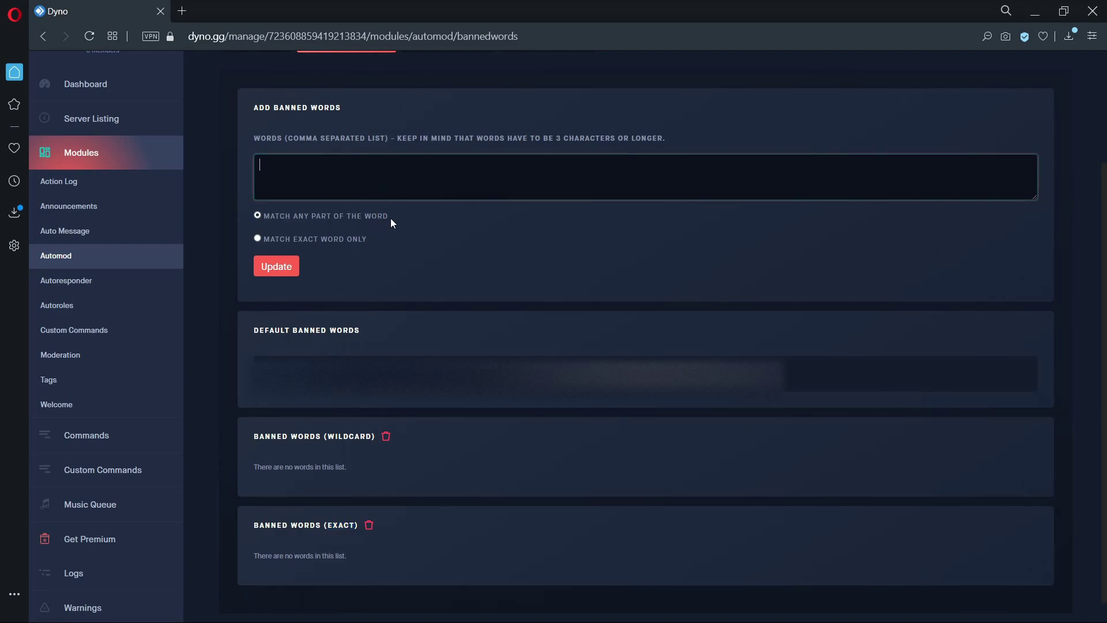
left_click_drag(390, 217, 262, 219)
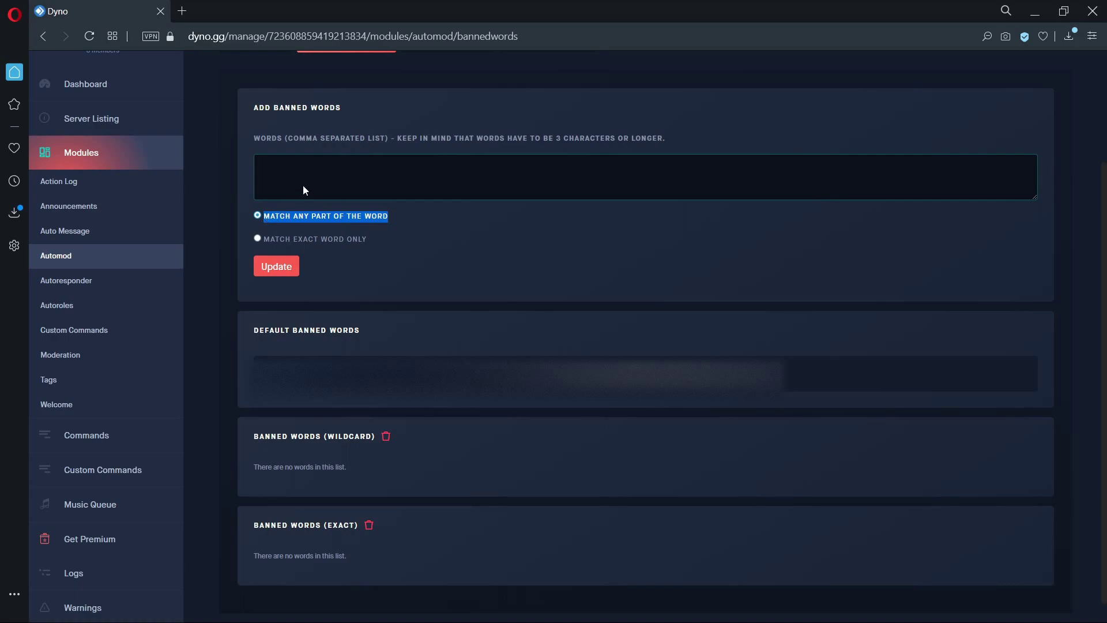
left_click(313, 173)
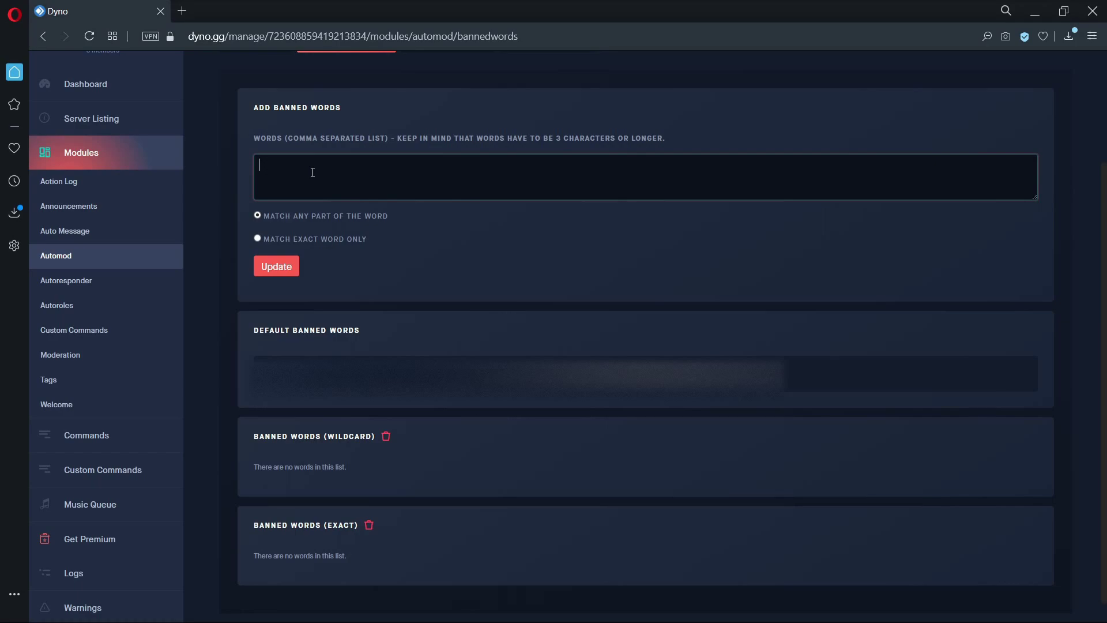
type("nap")
left_click(274, 268)
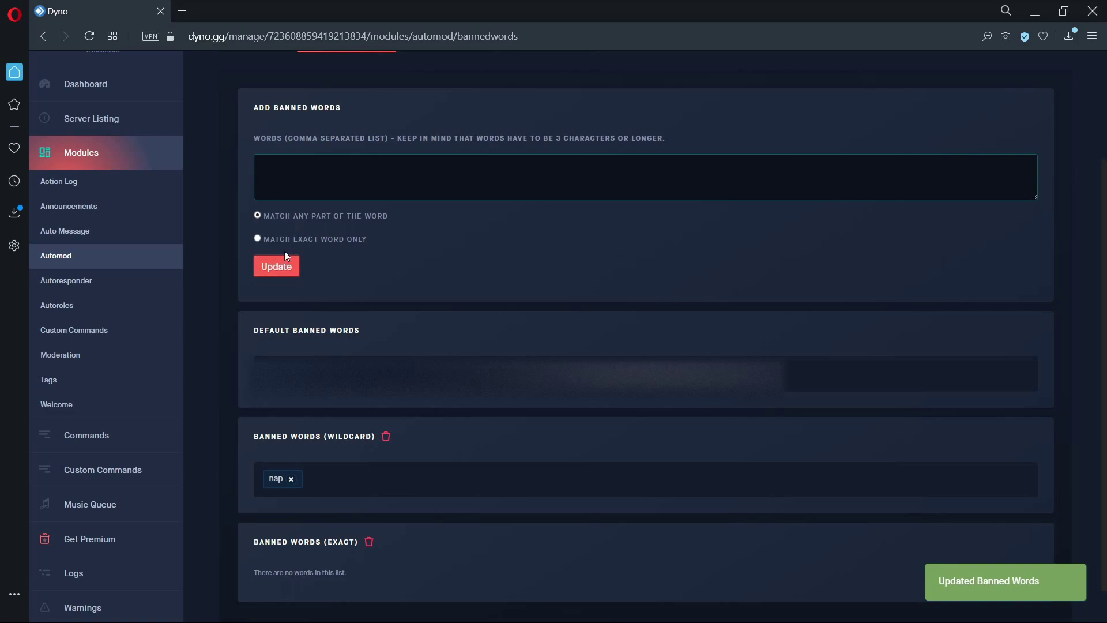
left_click(314, 188)
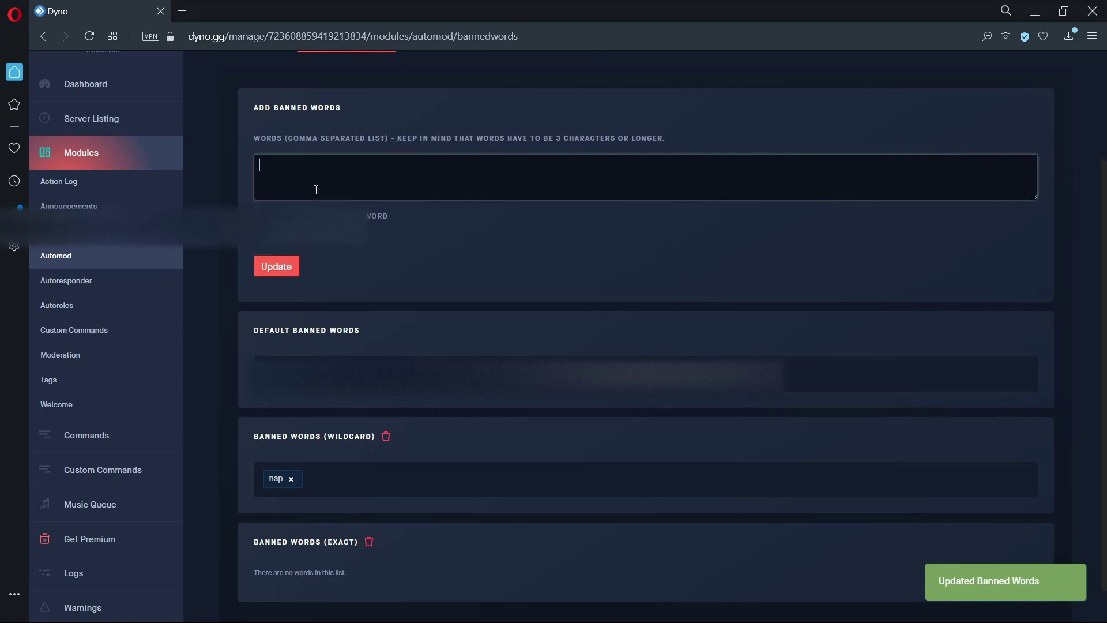
type("tesla")
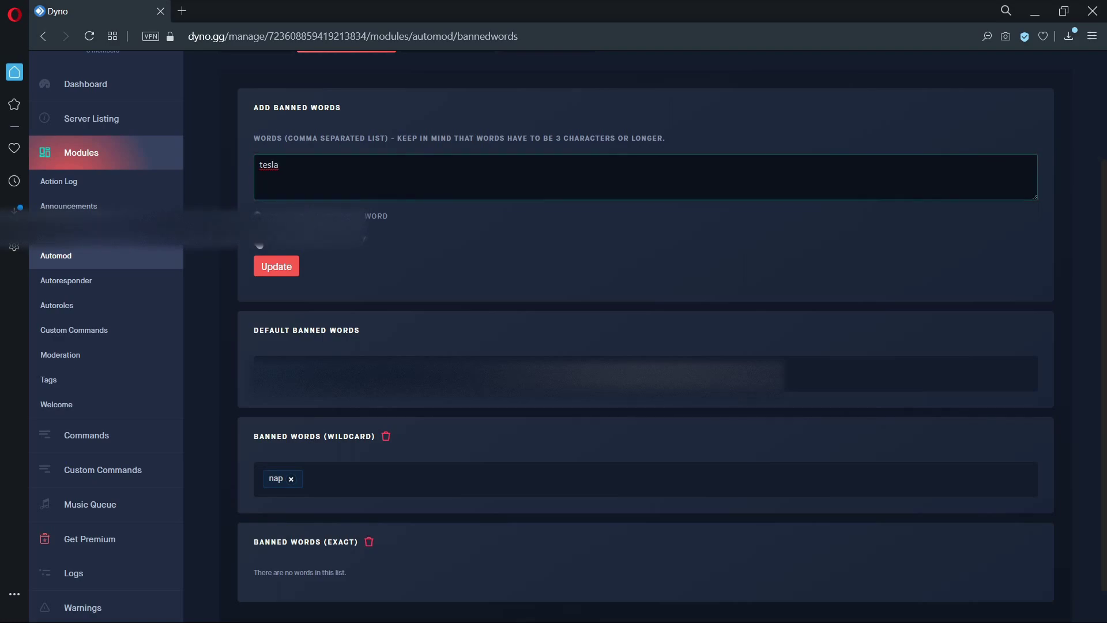
left_click(277, 269)
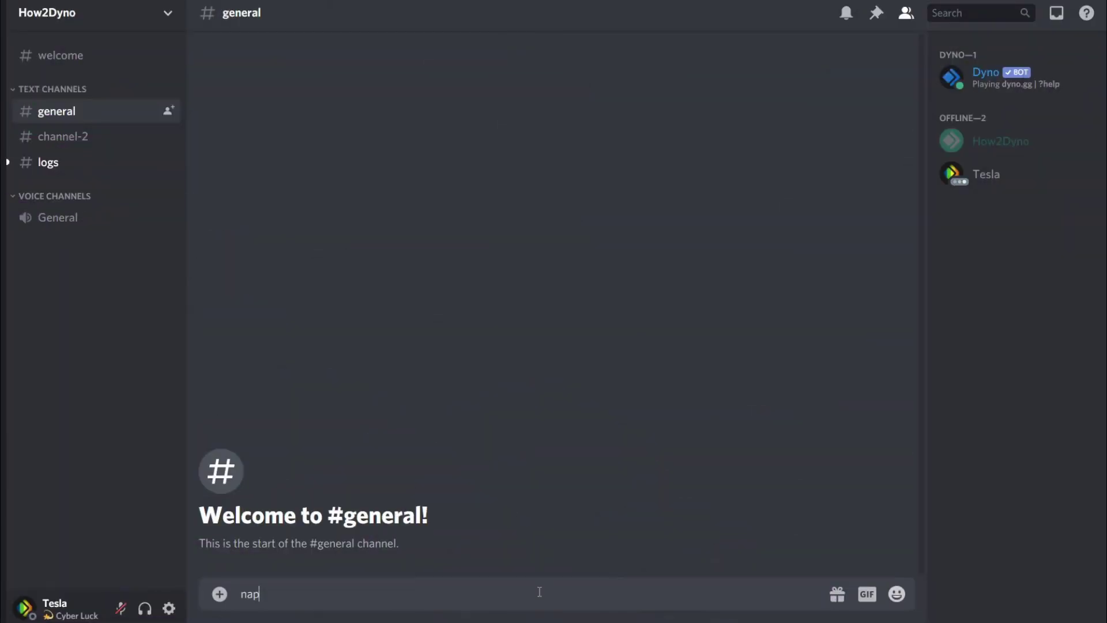
- Send test messages in #general: nap, a profane word, 'l want to take a nap!' and 'I want a test'
key("Return")
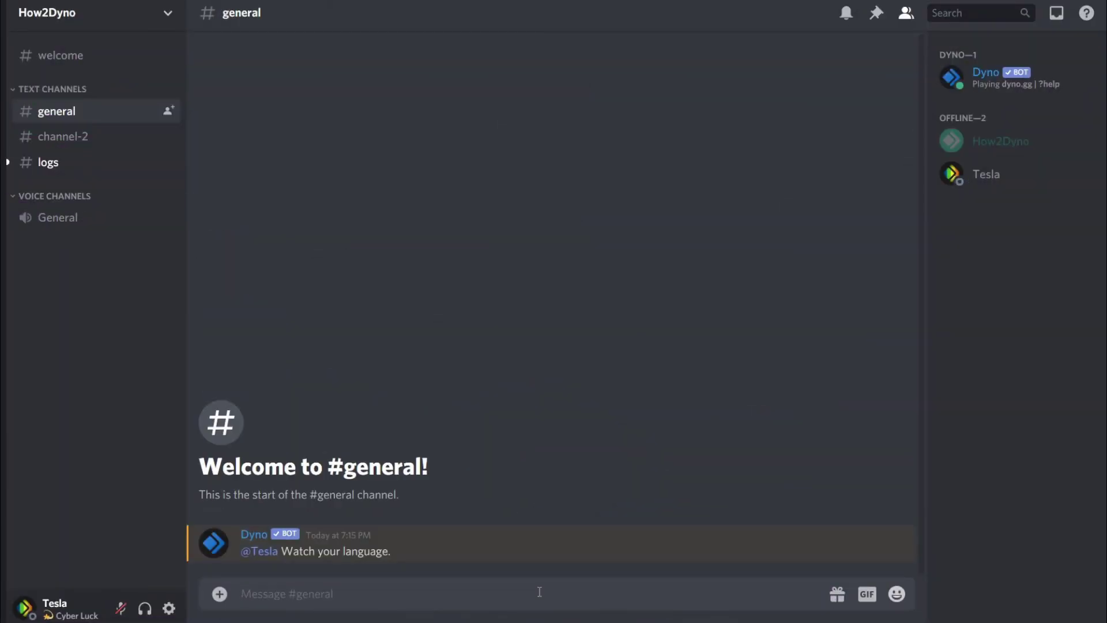
type("fuck")
key("Return")
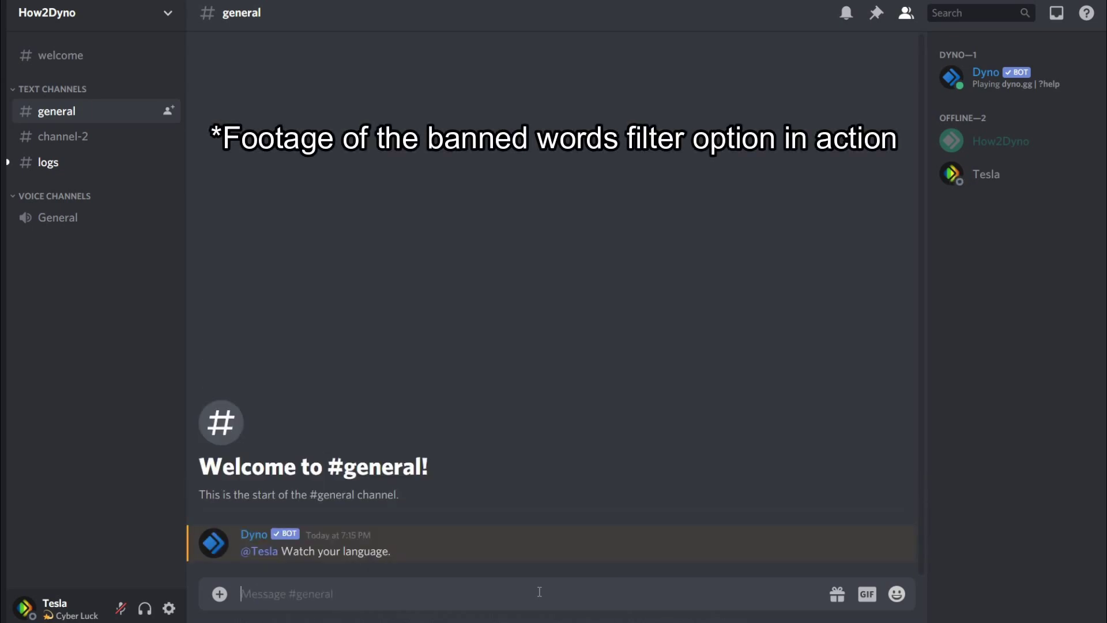
type("l want to ta")
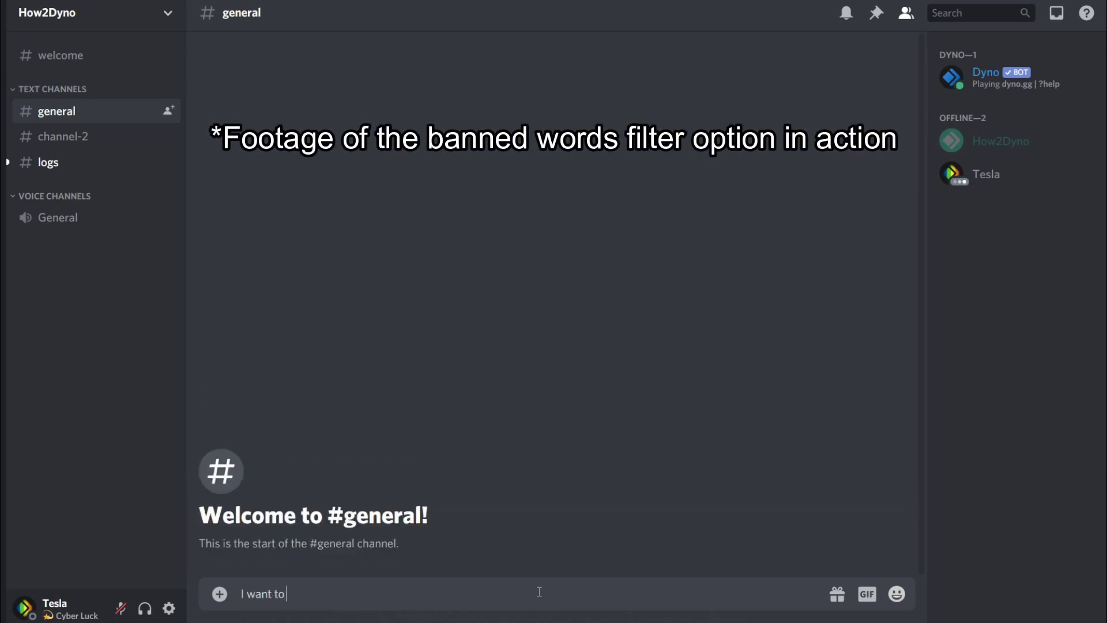
type("ke a nap!")
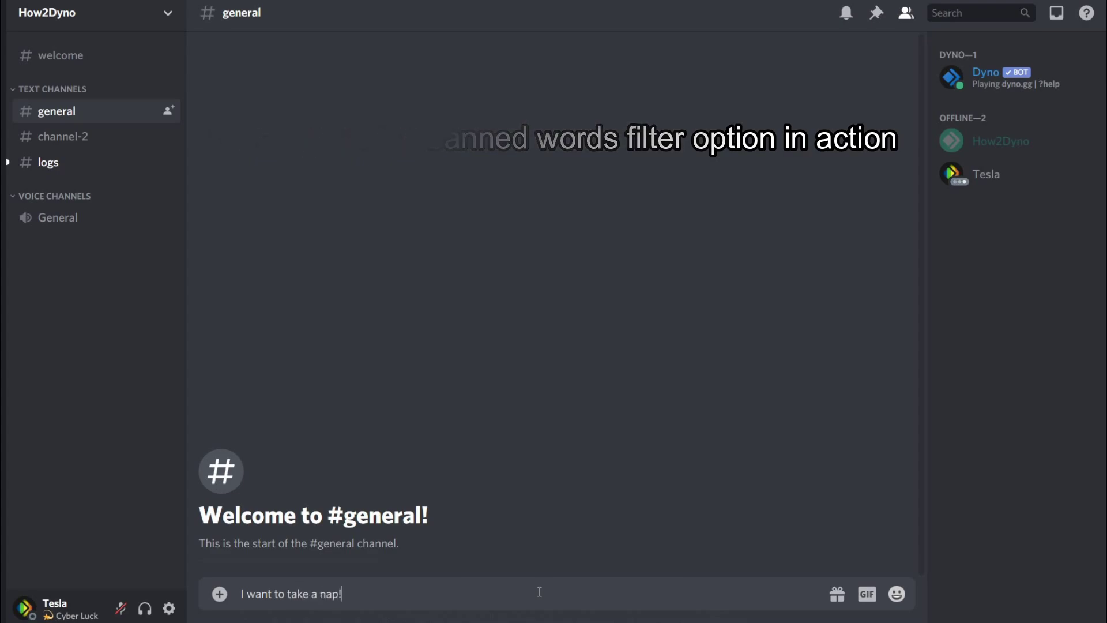
key("Return")
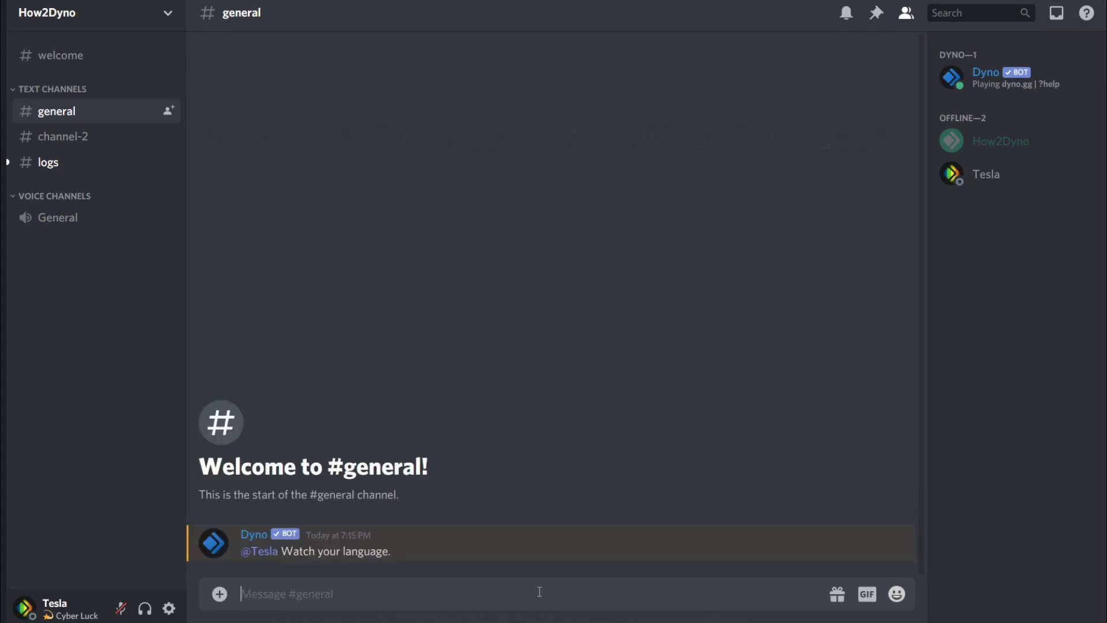
type("I wanty")
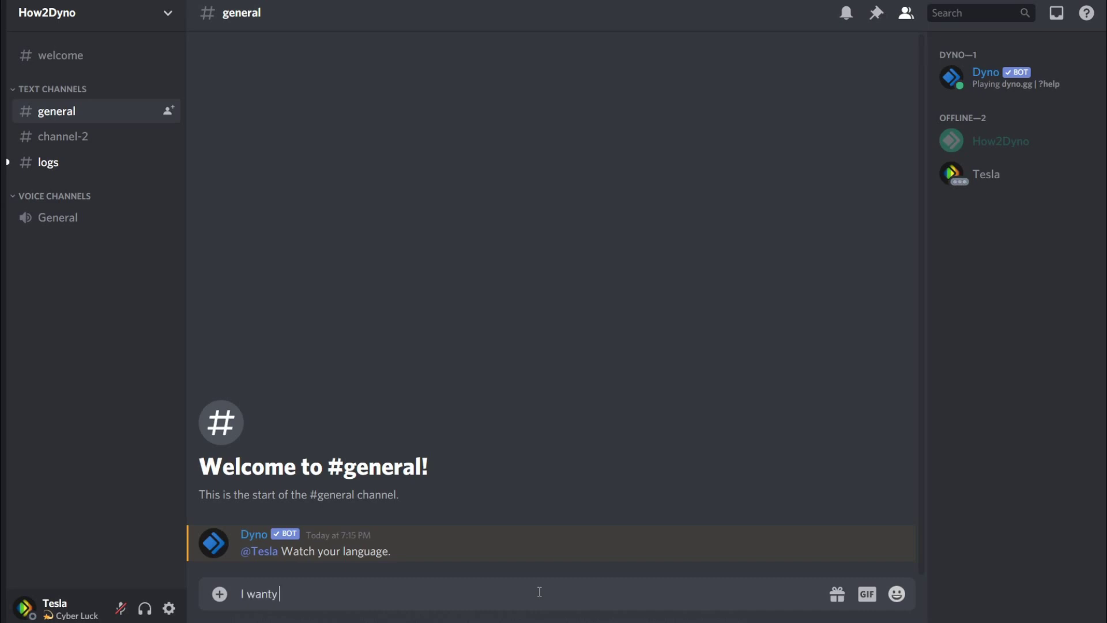
key("BackSpace")
type("a")
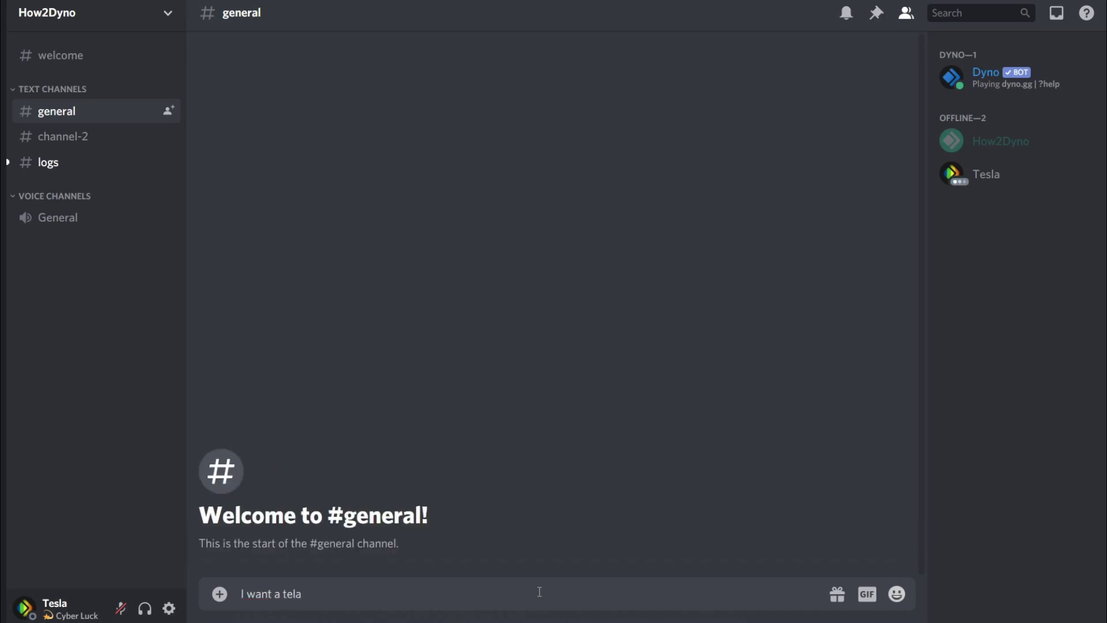
type(" test")
key("Return")
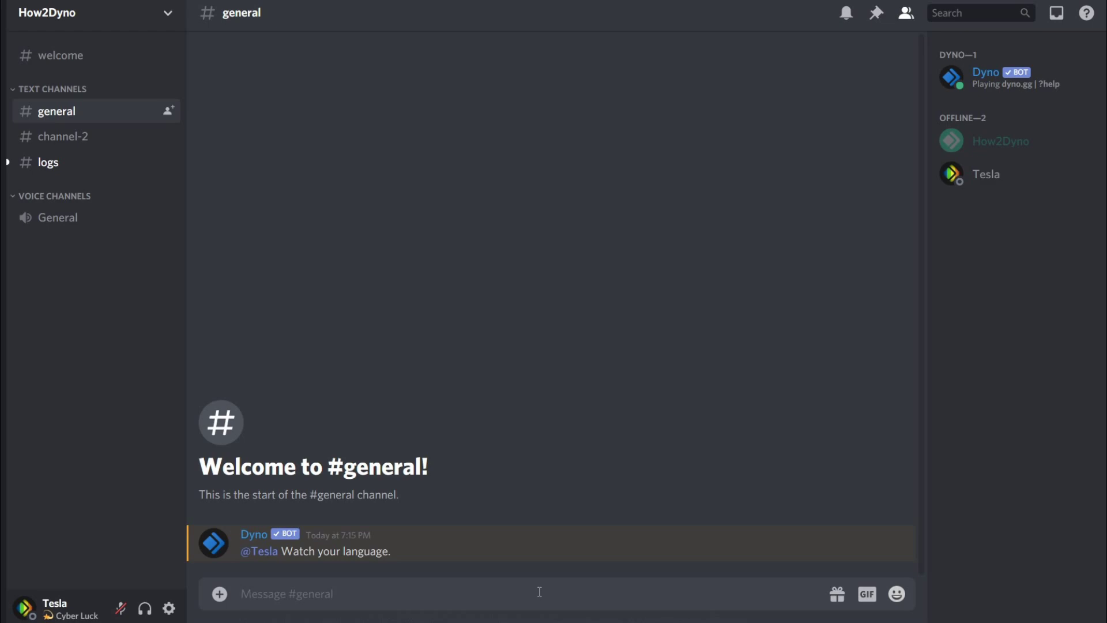
- Send 'I napkin', 'Teslator' and 'Tesla tor' in #general to test word matching
type("I napk")
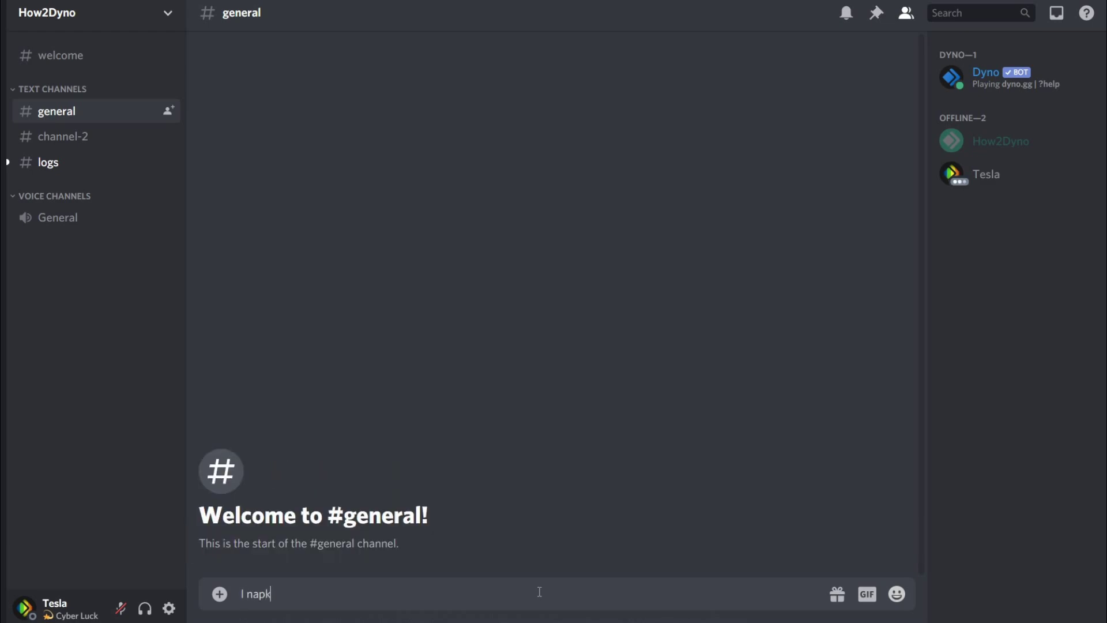
type("in")
key("Return")
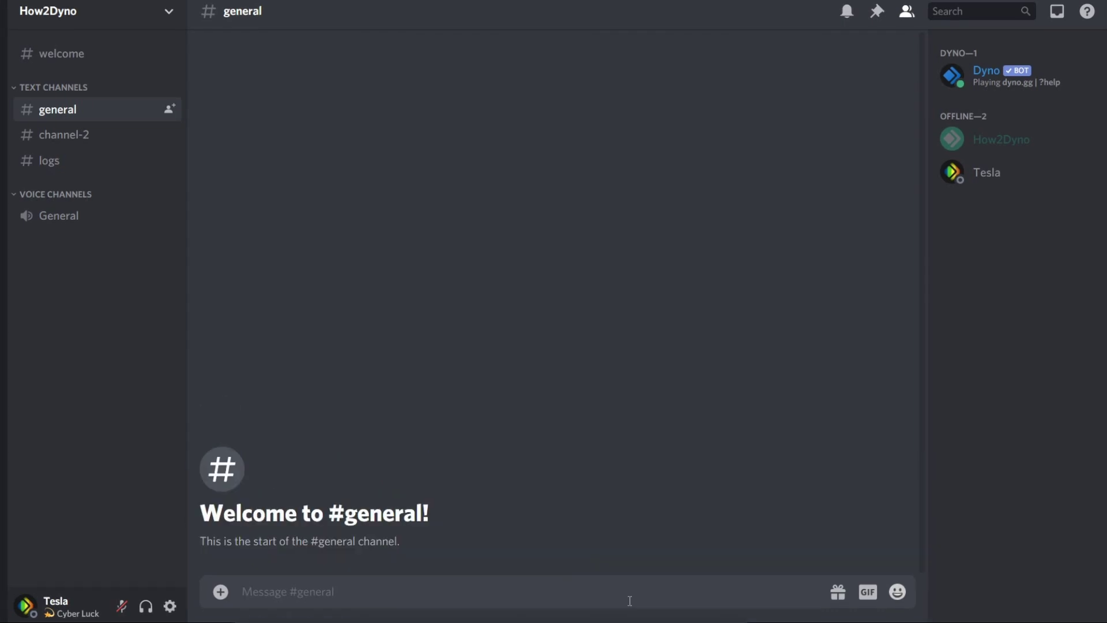
type("Teslator")
key("Return")
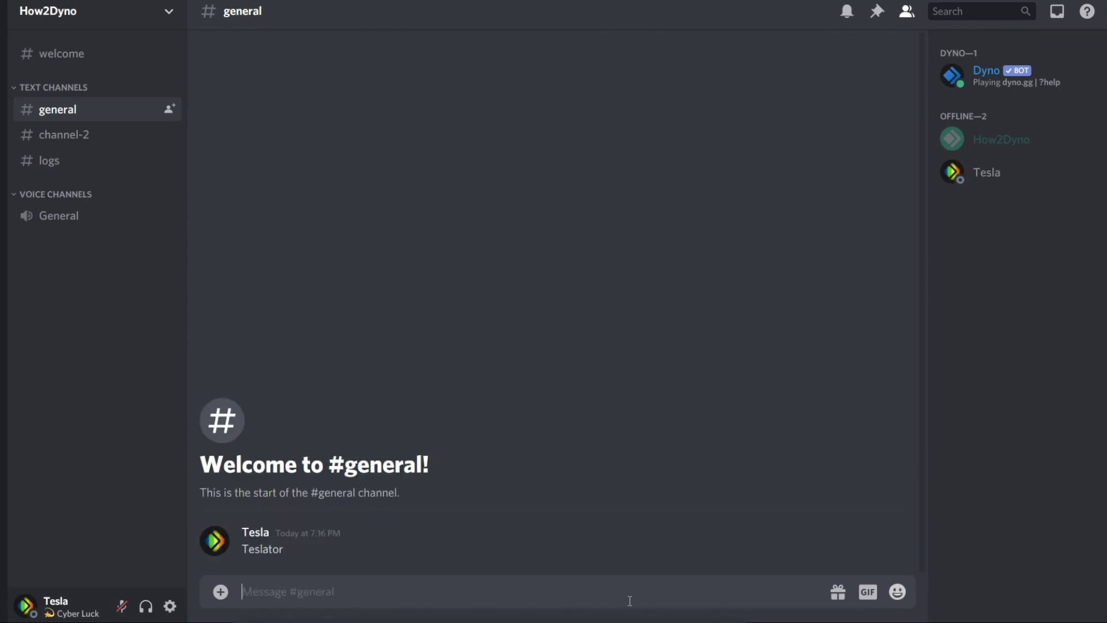
type("Tesla tor")
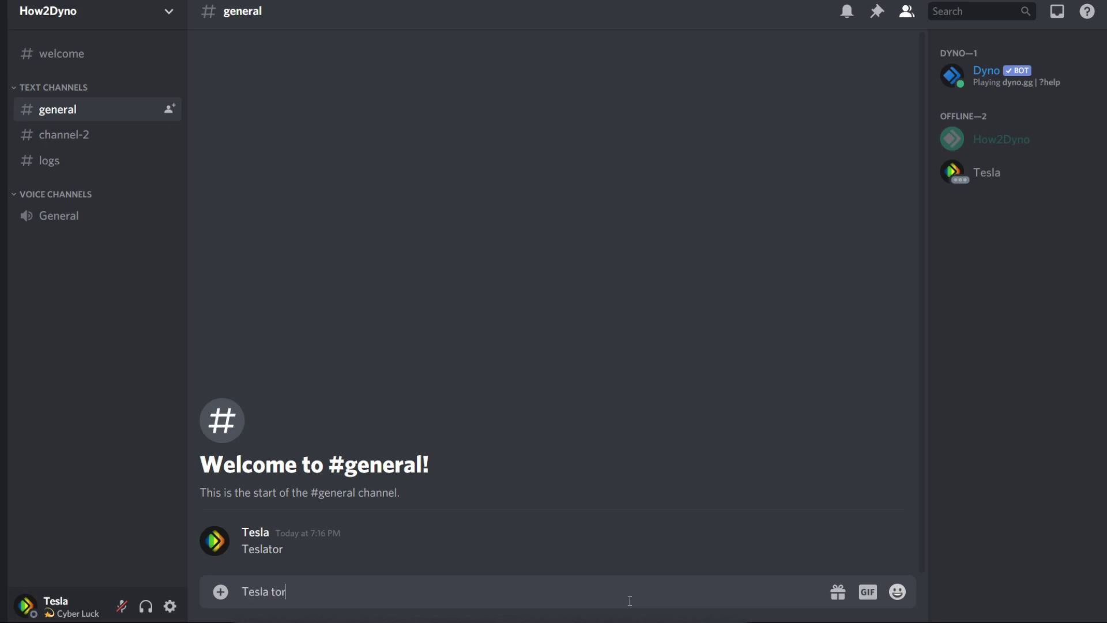
key("Return")
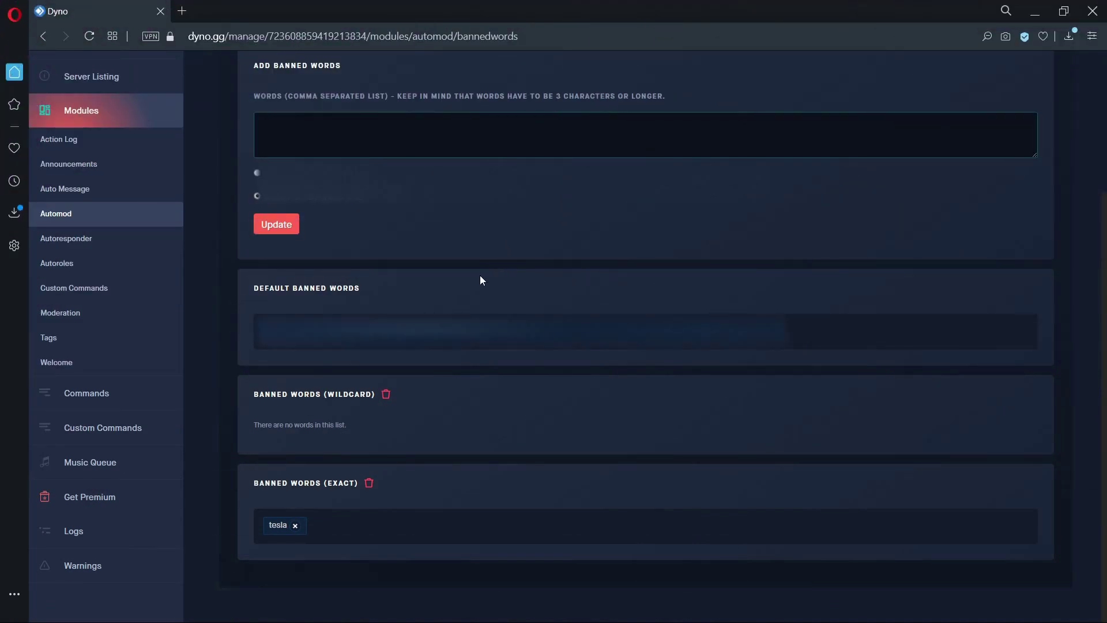
- Remove 'tesla' from the exact list and delete all wildcard banned words
left_click(295, 525)
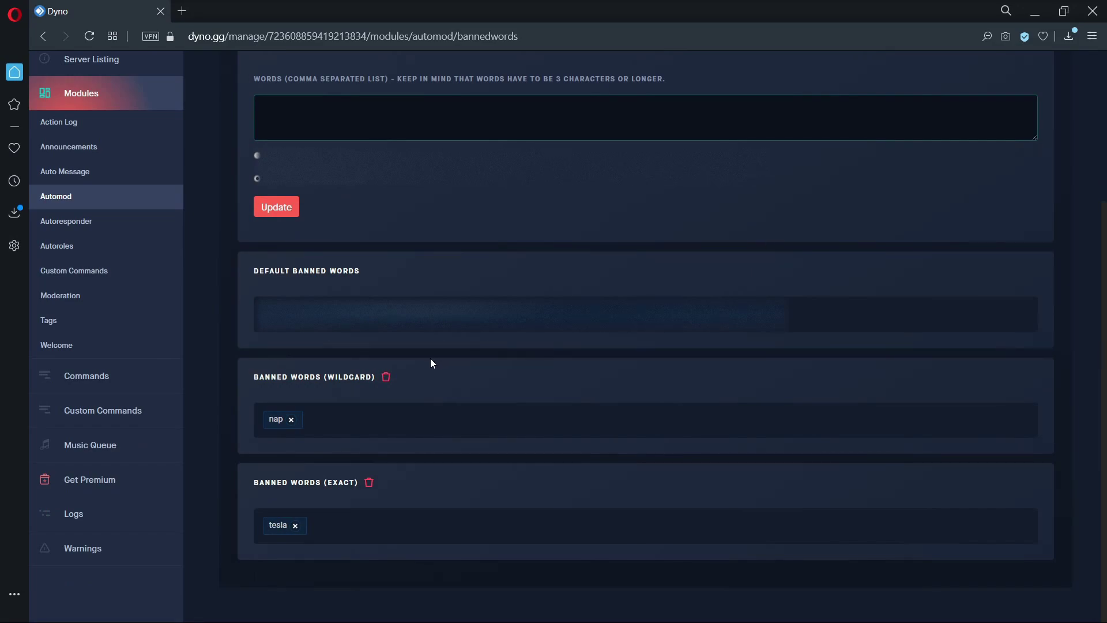
left_click(395, 380)
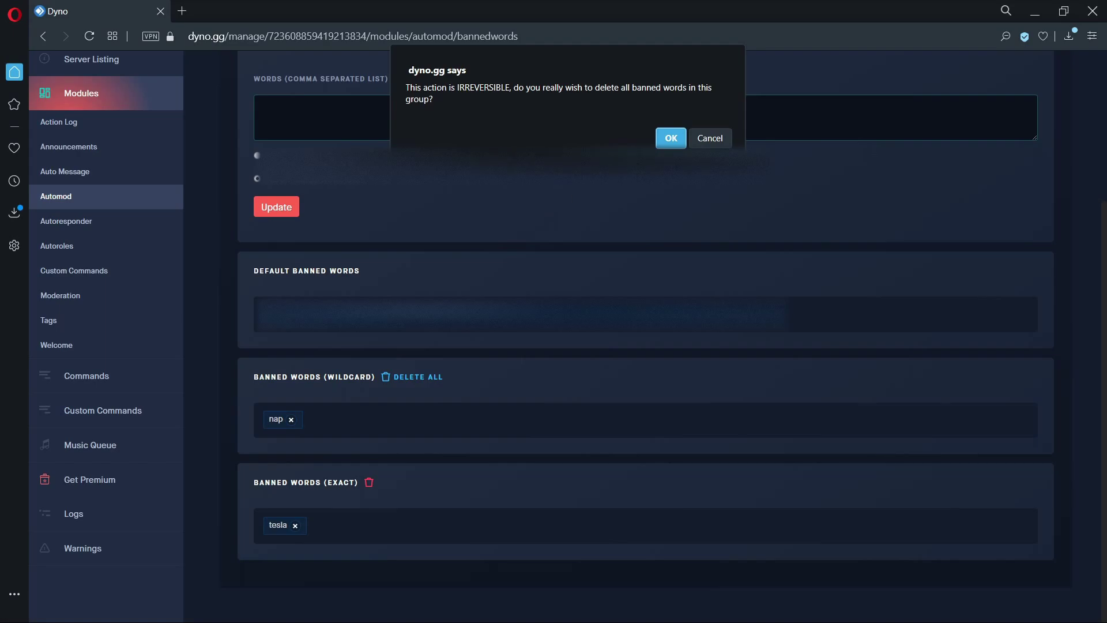
left_click(664, 143)
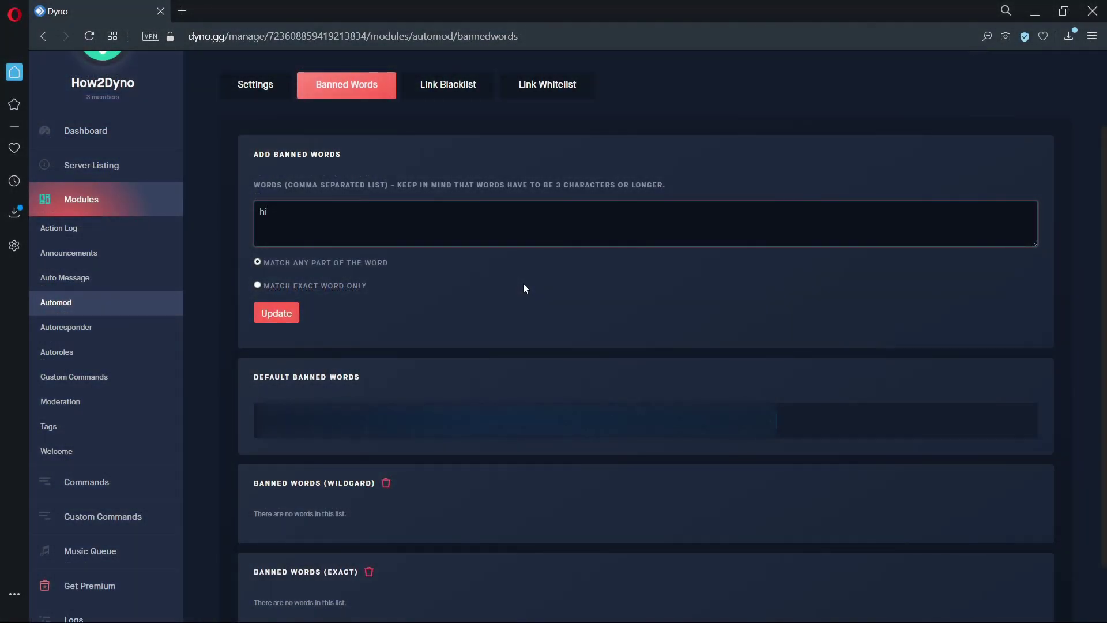
- After 'hi' is rejected as too short, ban bad, okay, nope and nah as wildcard words
left_click(292, 309)
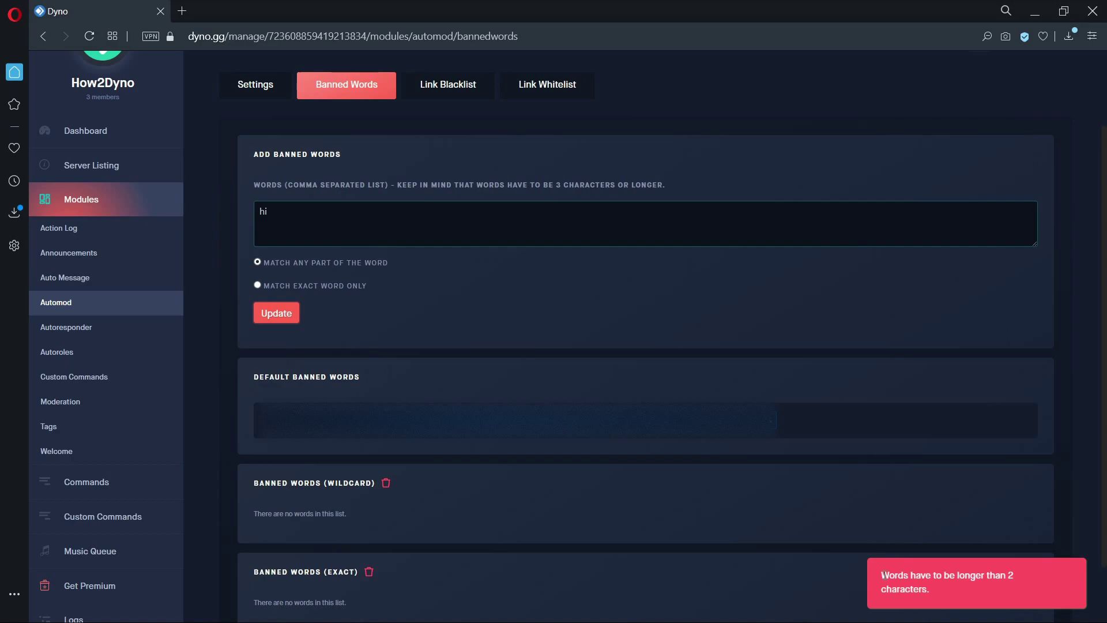
left_click_drag(882, 575, 962, 603)
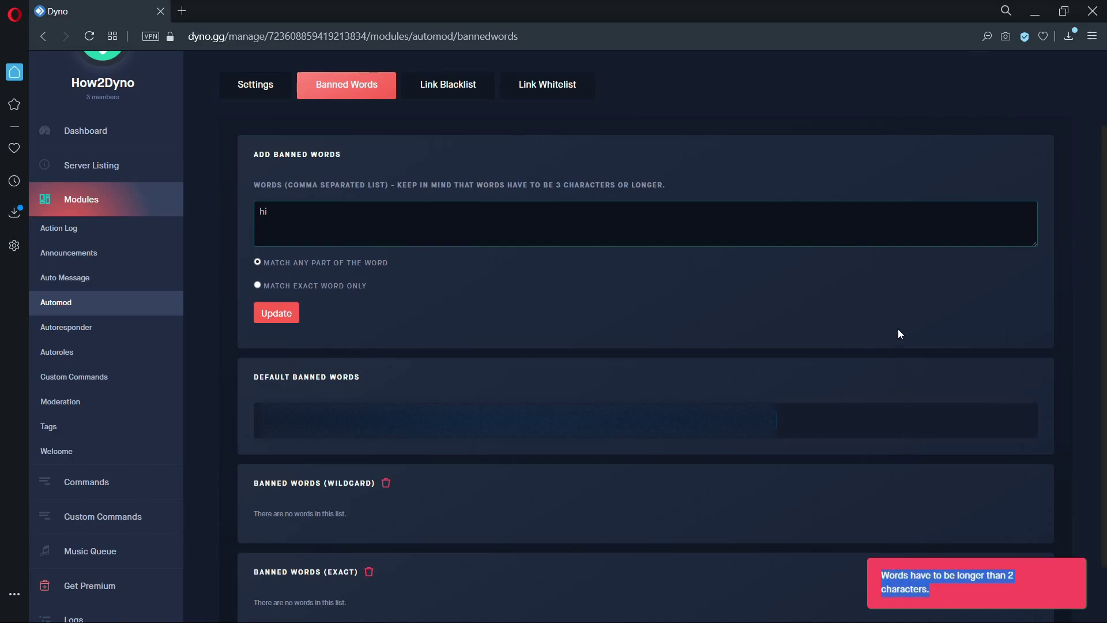
left_click(508, 232)
key("ctrl+a")
key("BackSpace")
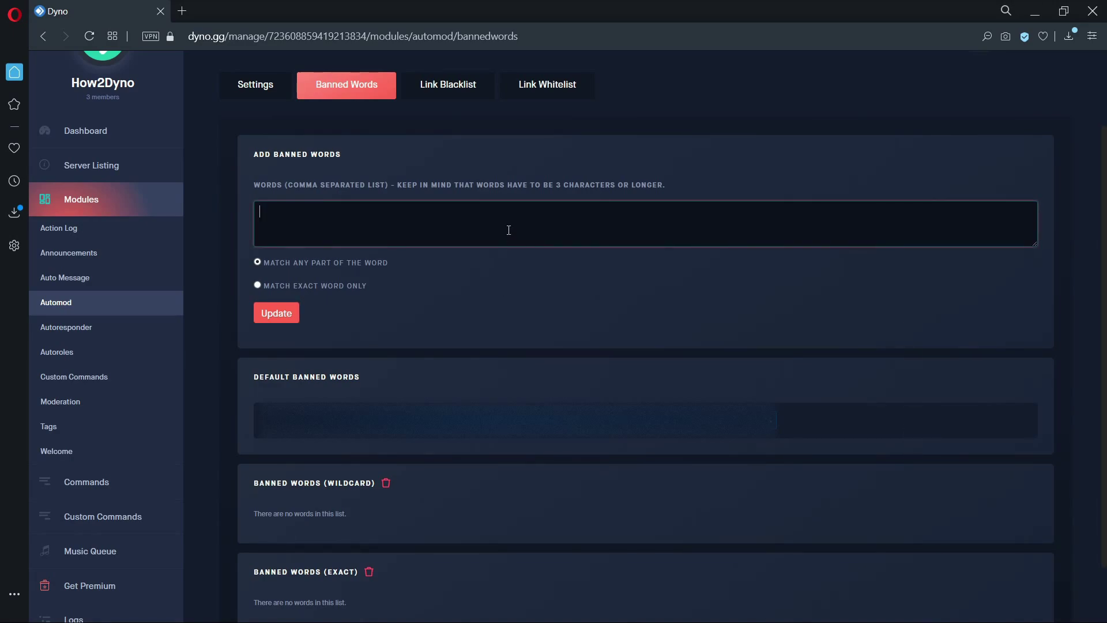
type("bad,okay,nope,nah")
left_click(293, 314)
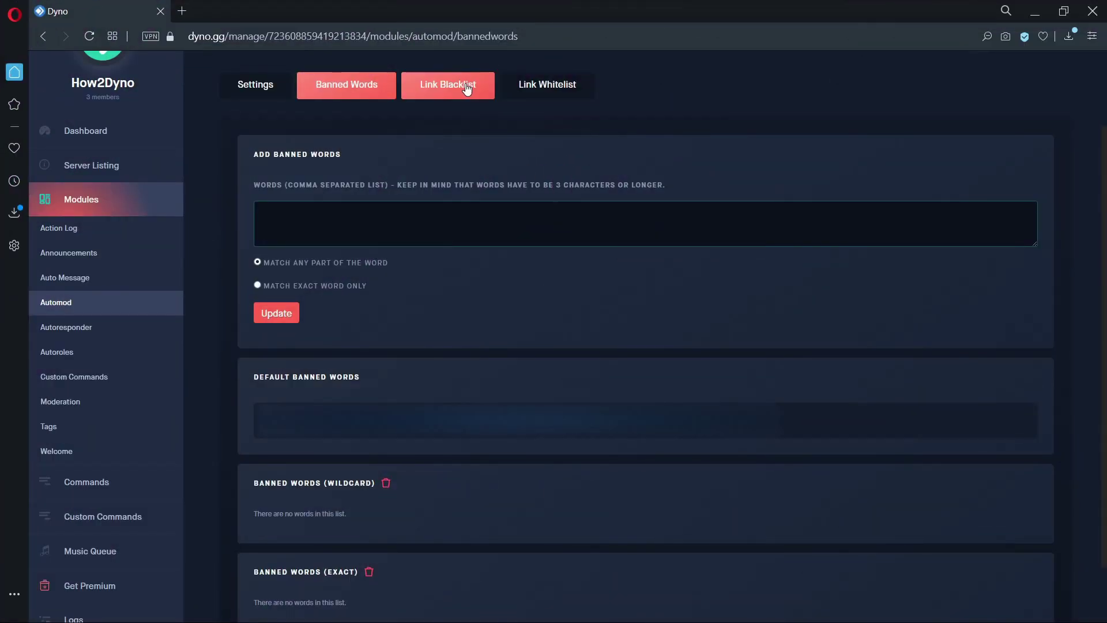
left_click(467, 86)
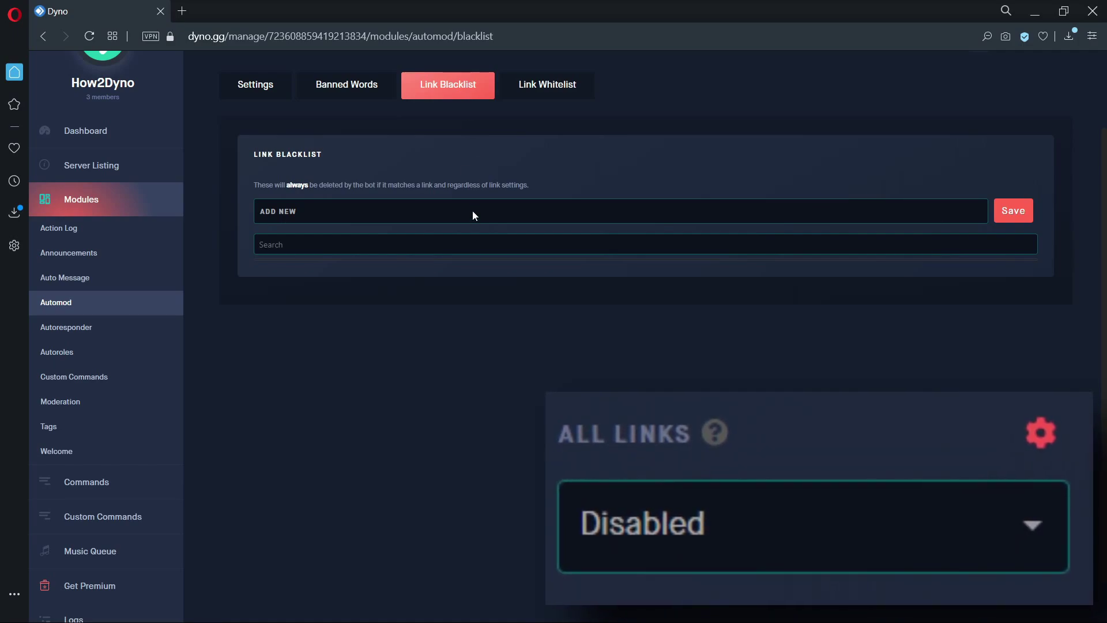
left_click(472, 210)
type("www.youtube.com")
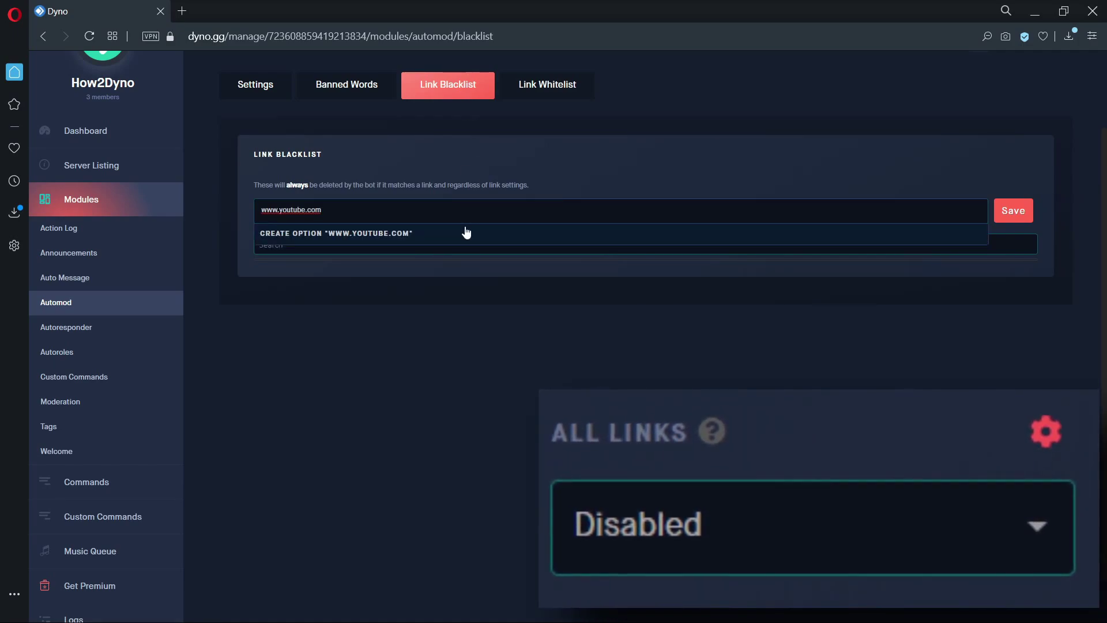
left_click(465, 233)
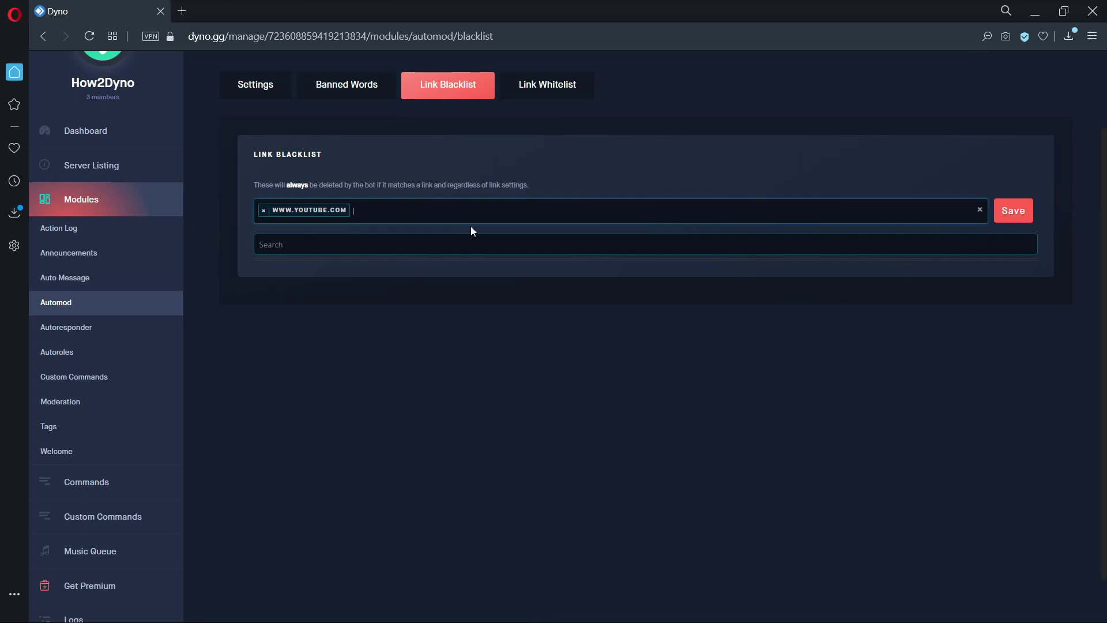
type("www.go")
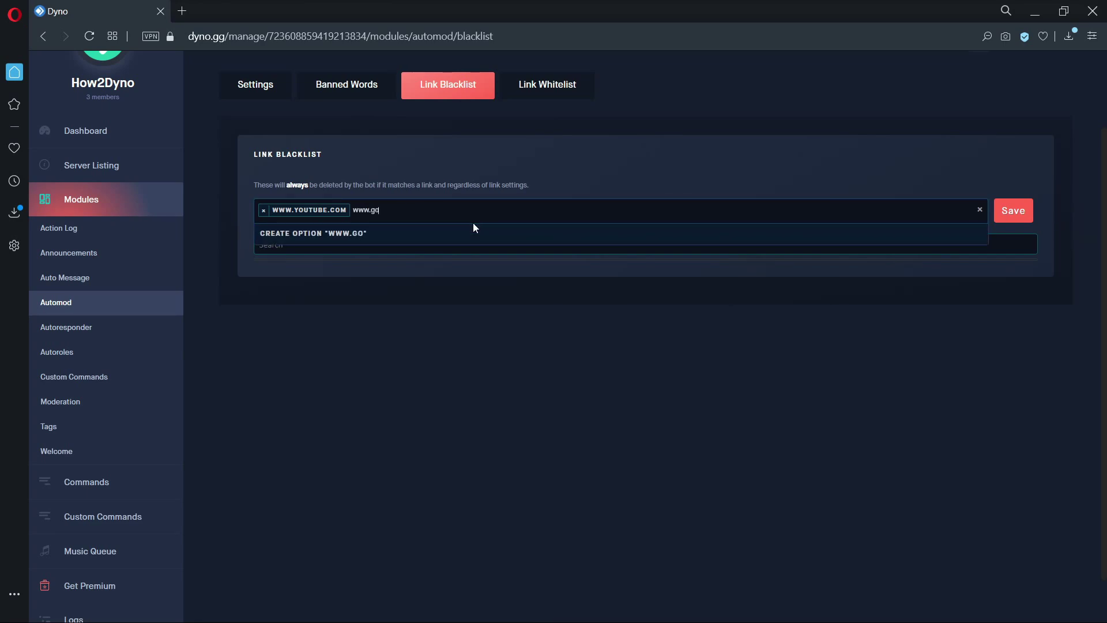
type("ogle.com")
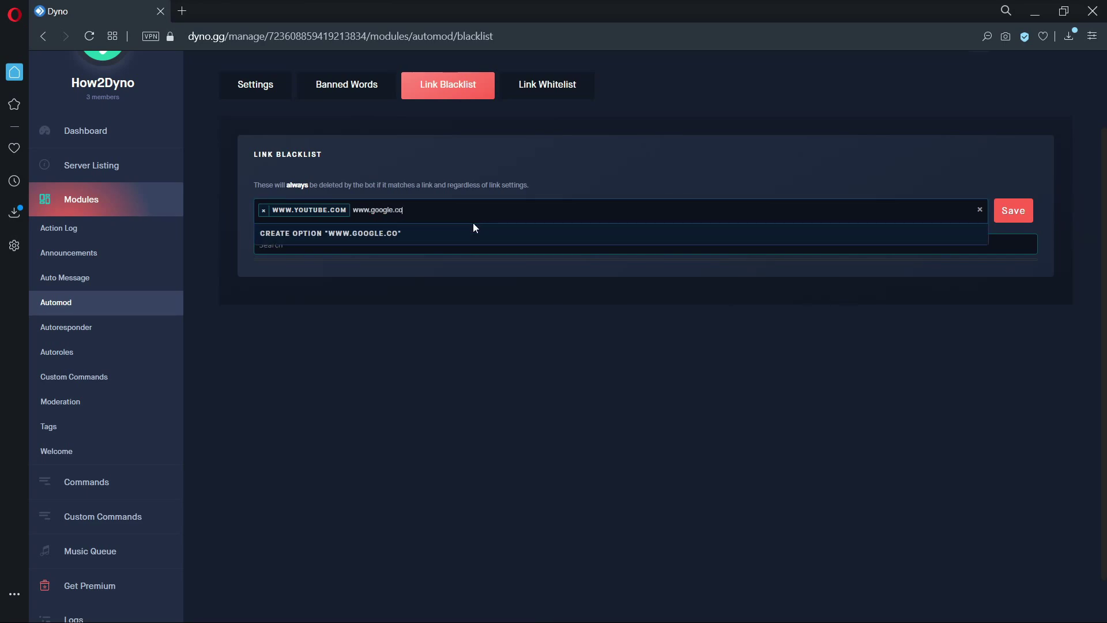